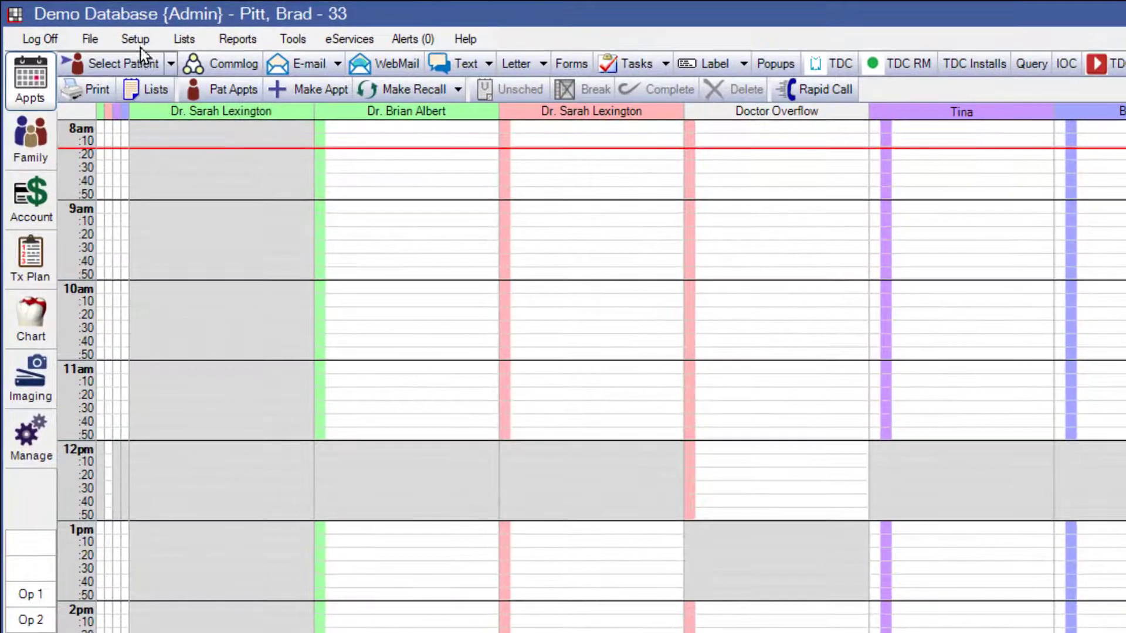
# Step: Open the appointment types setup and review the settings of the Rocky type
pyautogui.click(139, 43)
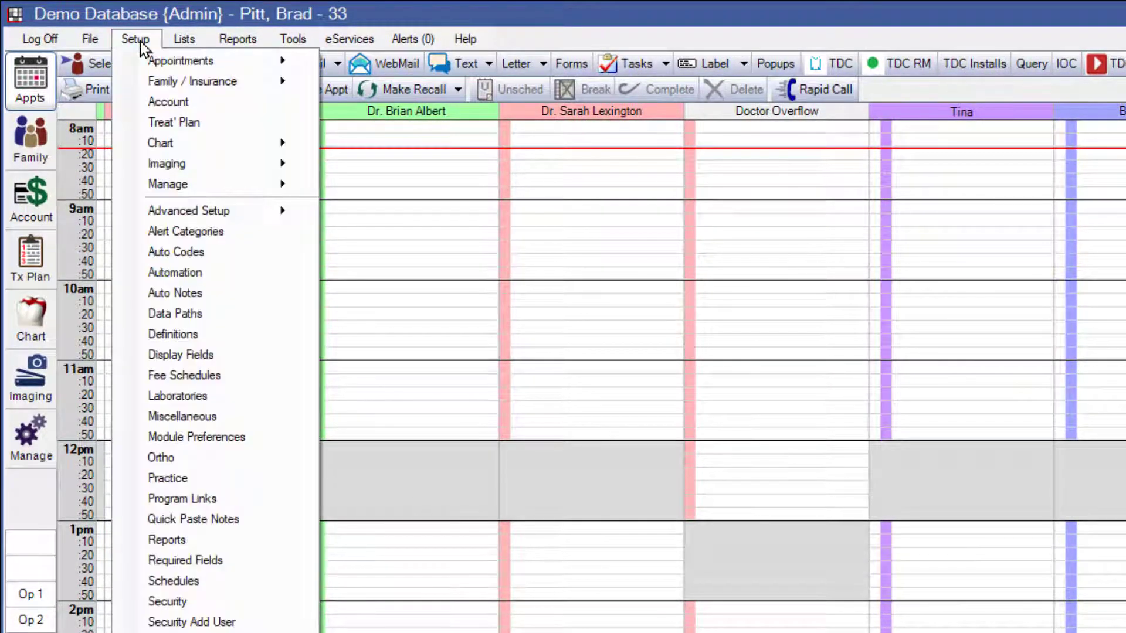
pyautogui.moveTo(143, 61)
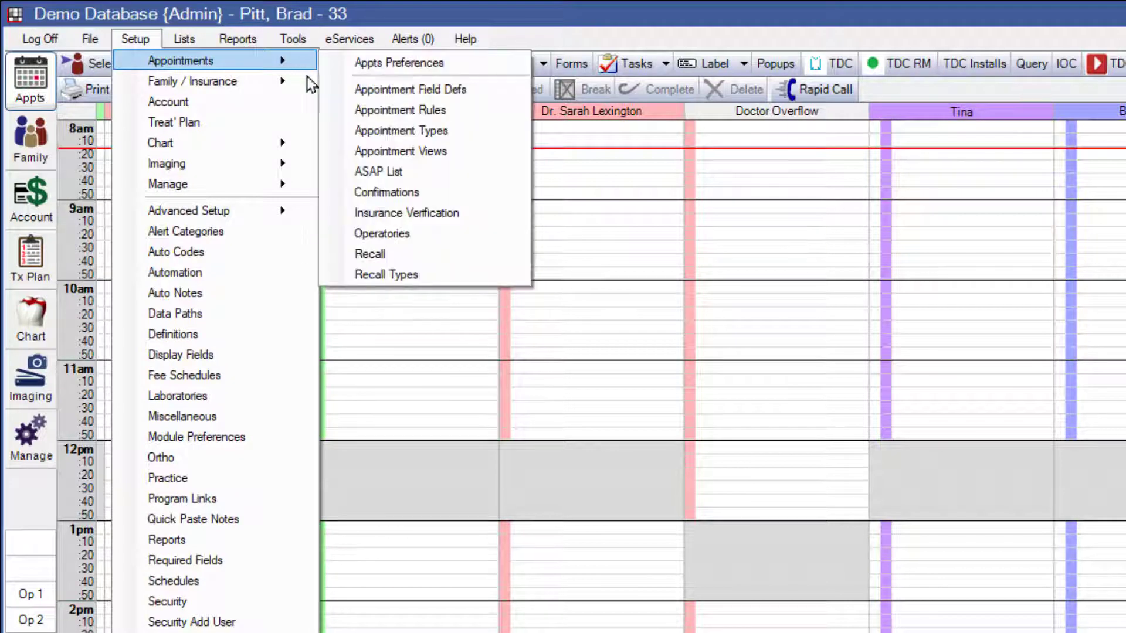
pyautogui.click(379, 126)
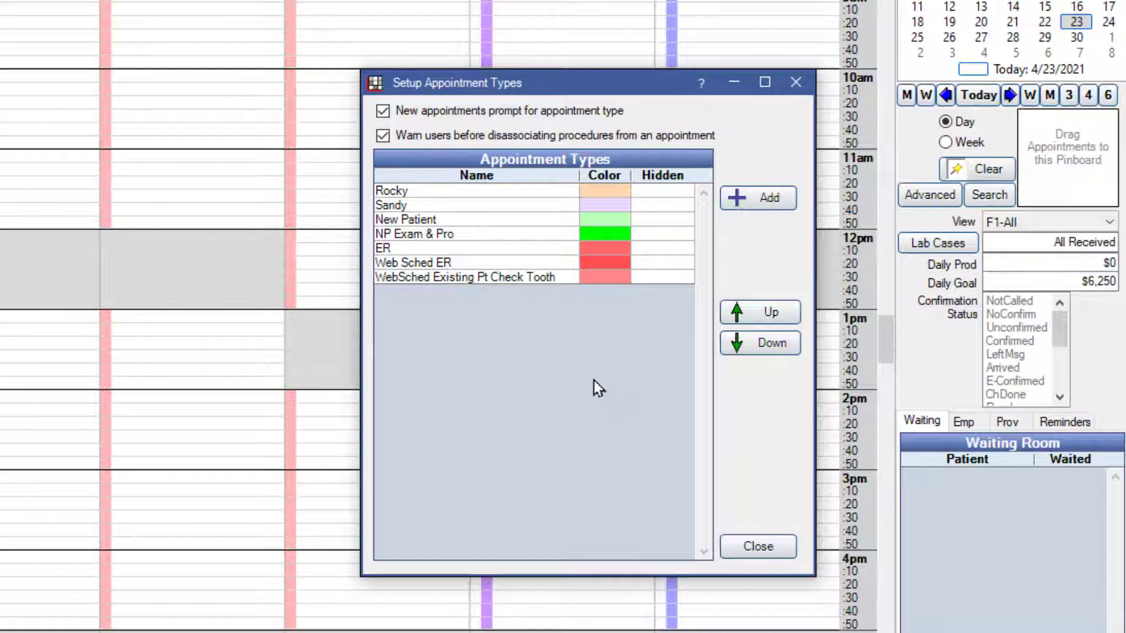
pyautogui.click(437, 206)
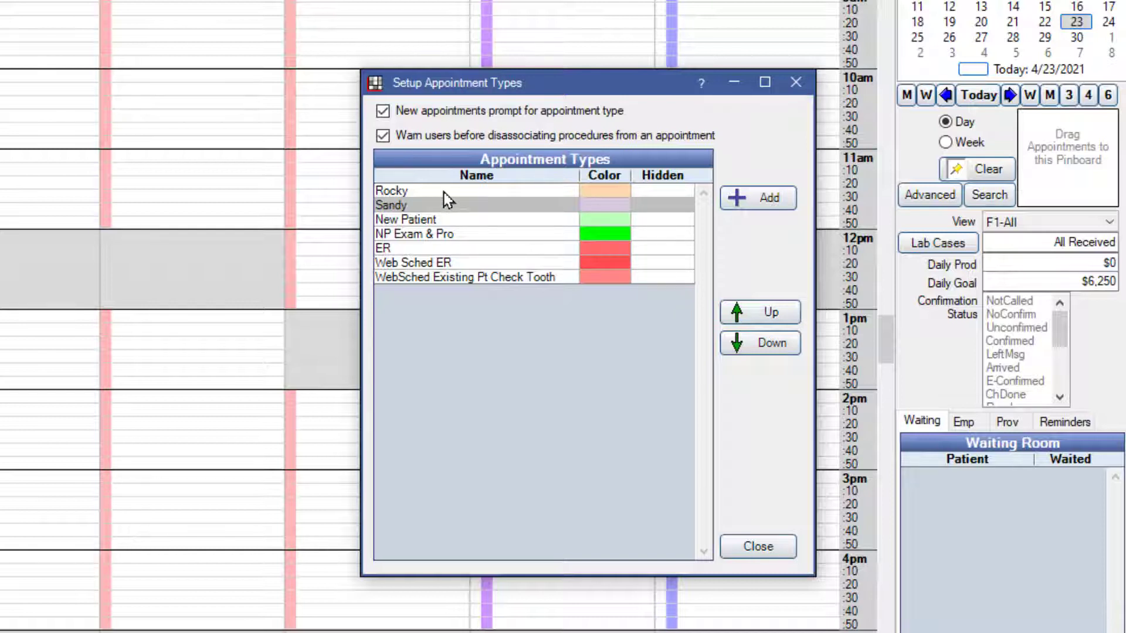
pyautogui.click(443, 192)
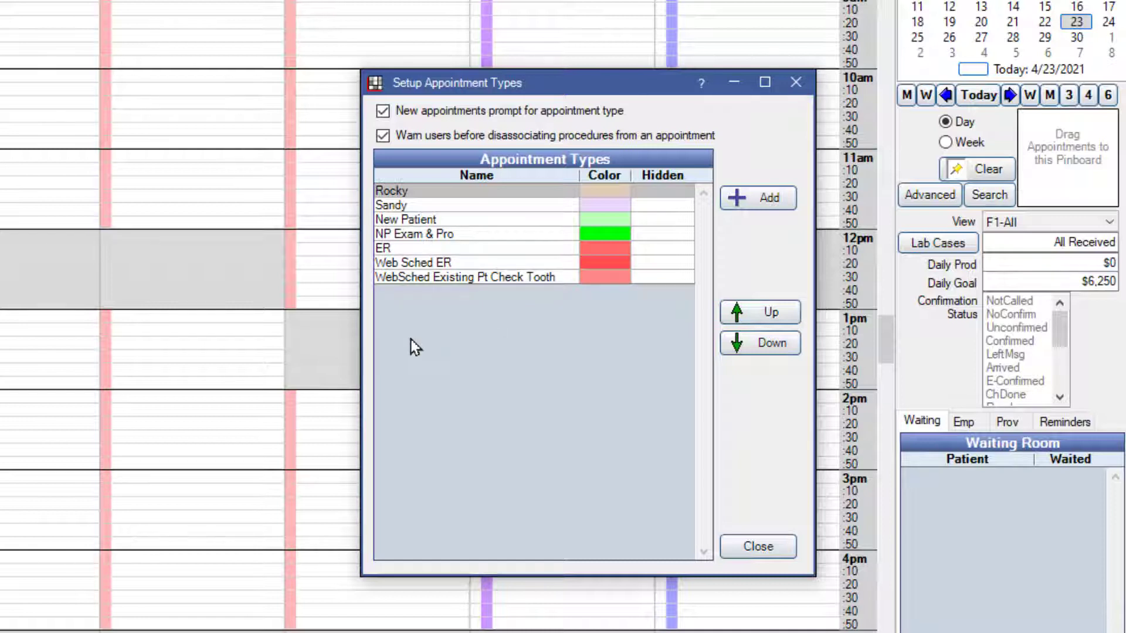
pyautogui.doubleClick(427, 192)
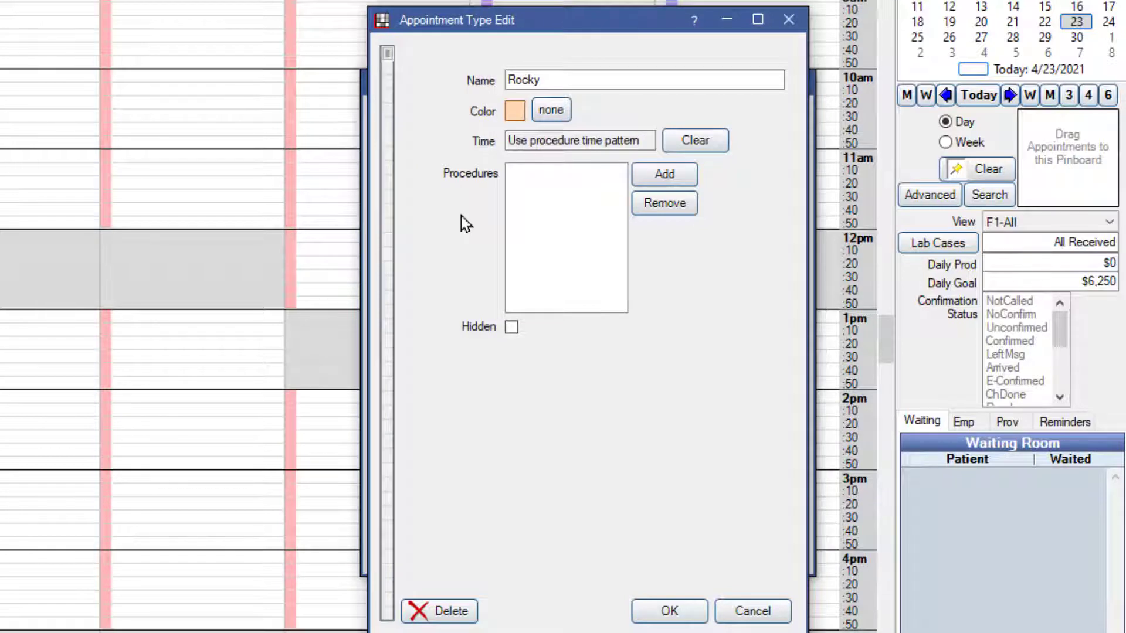
pyautogui.click(744, 610)
# Step: Review the settings of the ER appointment type and close the appointment types setup
pyautogui.click(462, 246)
pyautogui.doubleClick(462, 246)
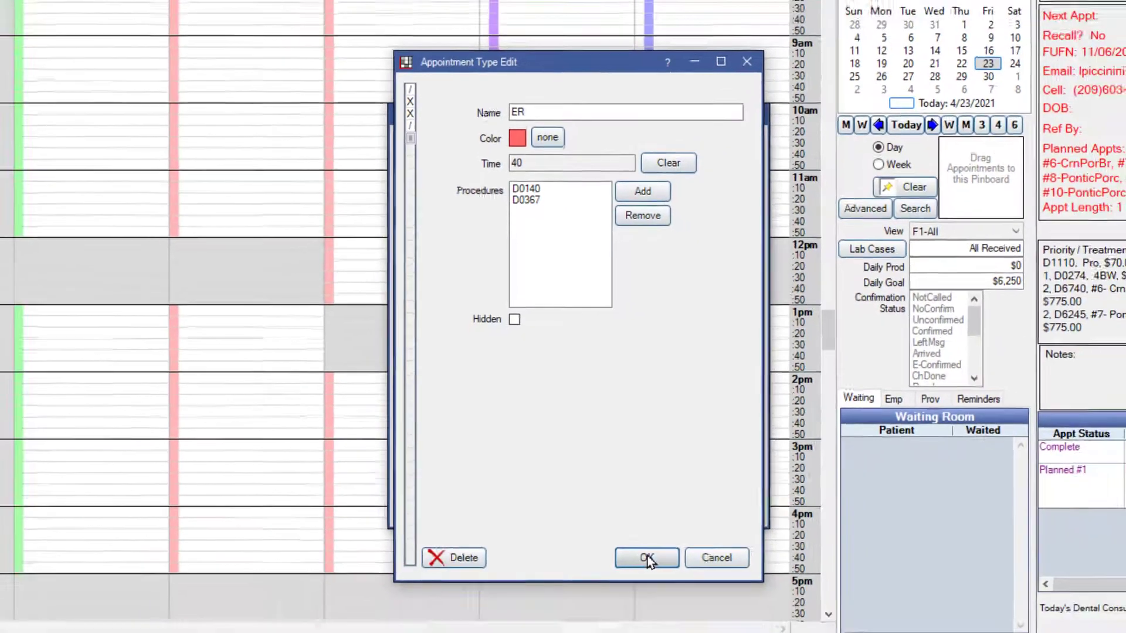
pyautogui.click(647, 557)
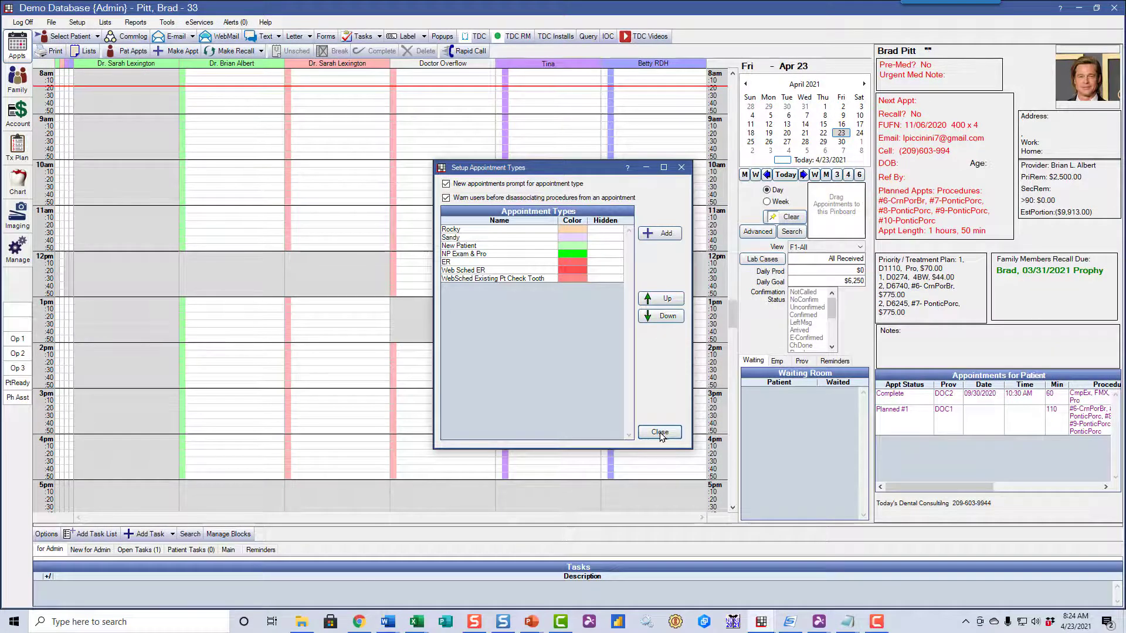
pyautogui.click(660, 433)
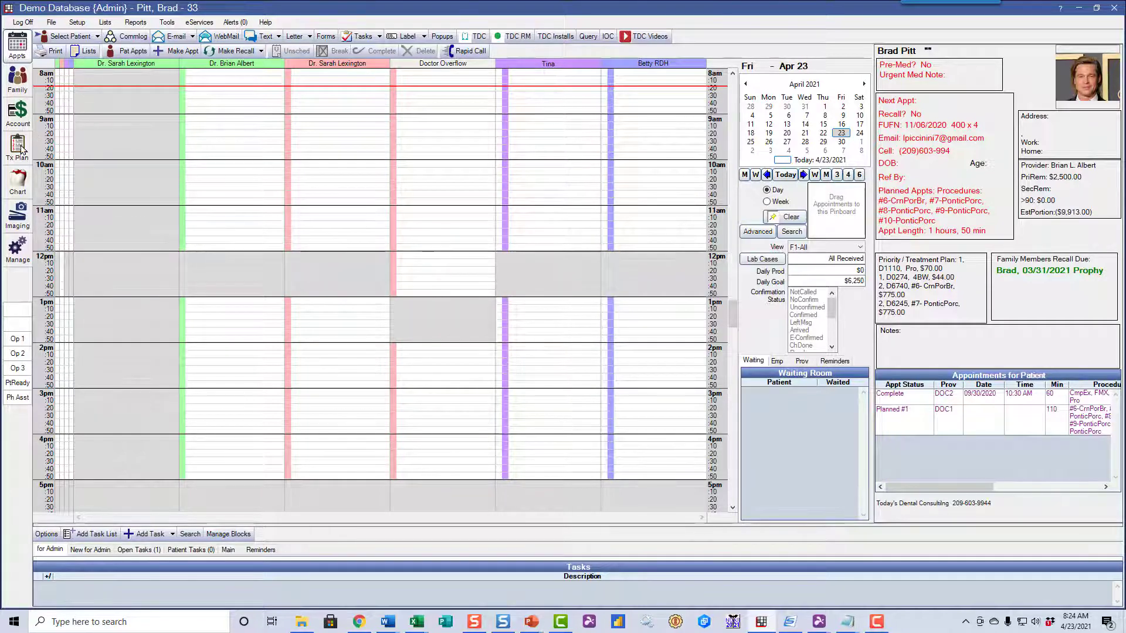
# Step: Create a planned appointment of type Rocky in the patient's chart
pyautogui.click(18, 181)
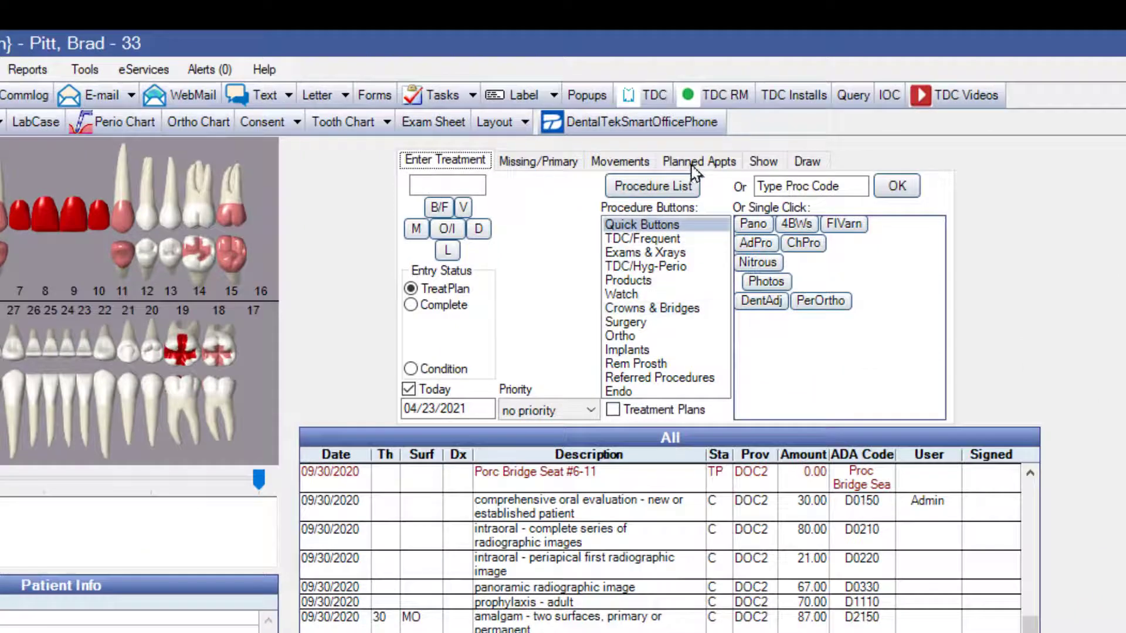
pyautogui.click(704, 164)
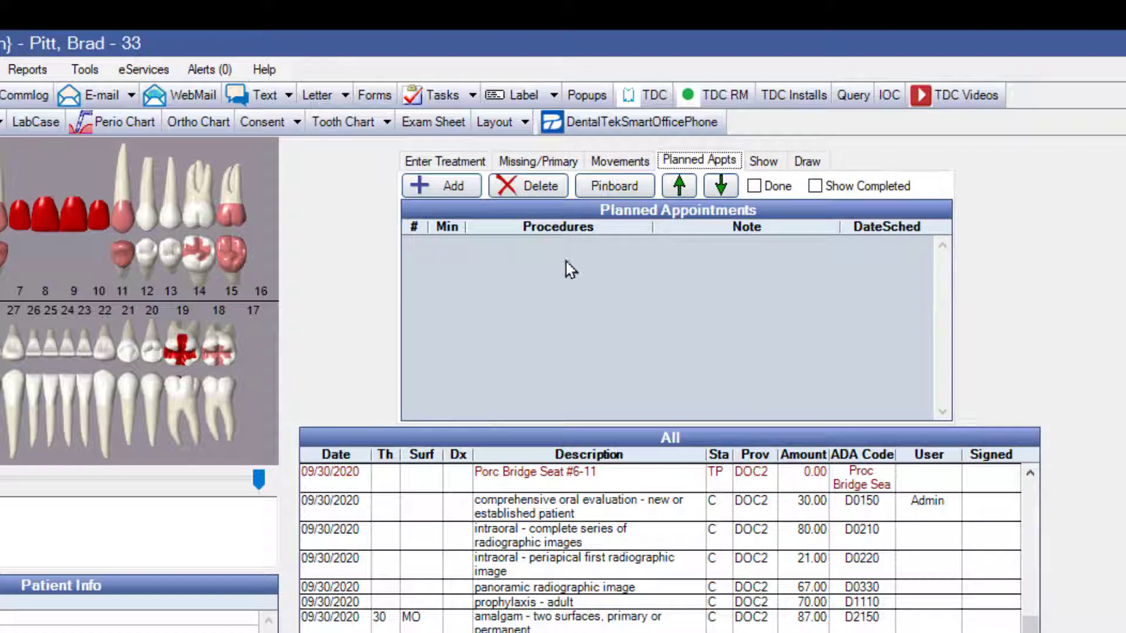
pyautogui.click(452, 185)
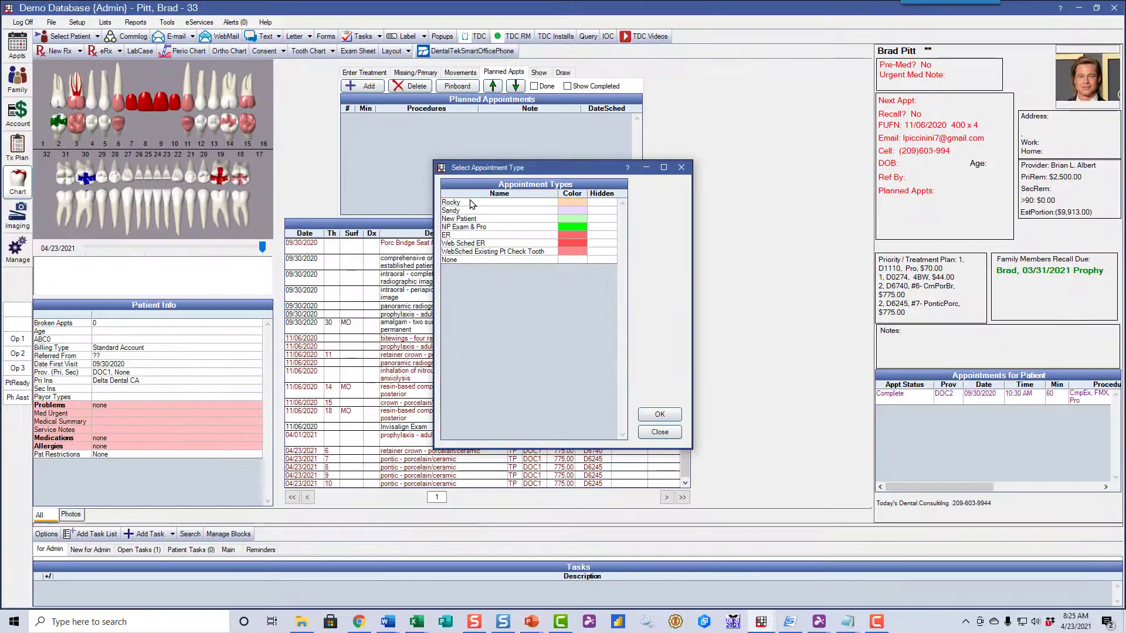
pyautogui.doubleClick(470, 203)
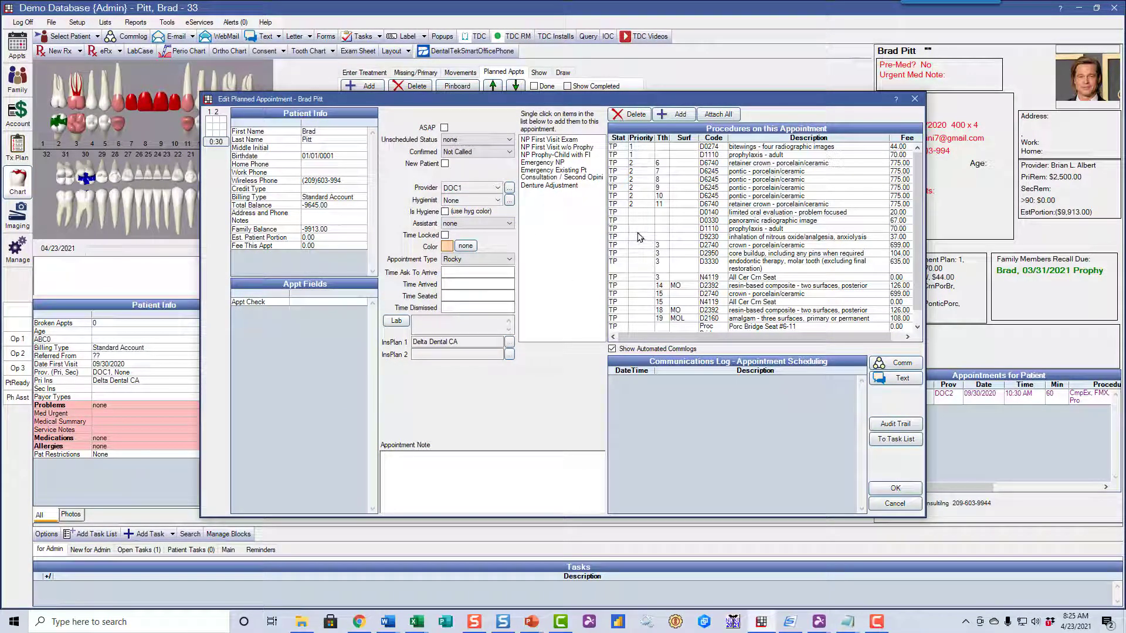
# Step: Attach the retainer crown and pontic procedures for teeth 6 to 11 and set the appointment length to 2:00
pyautogui.click(740, 164)
pyautogui.click(740, 171)
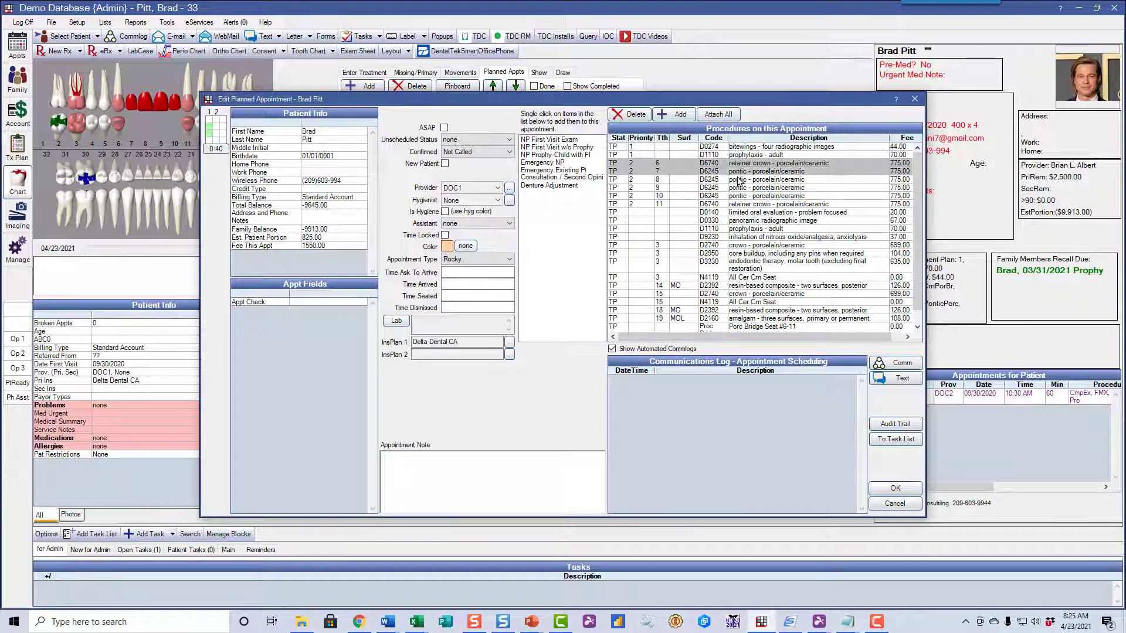
pyautogui.click(740, 179)
pyautogui.click(739, 188)
pyautogui.click(739, 196)
pyautogui.click(737, 205)
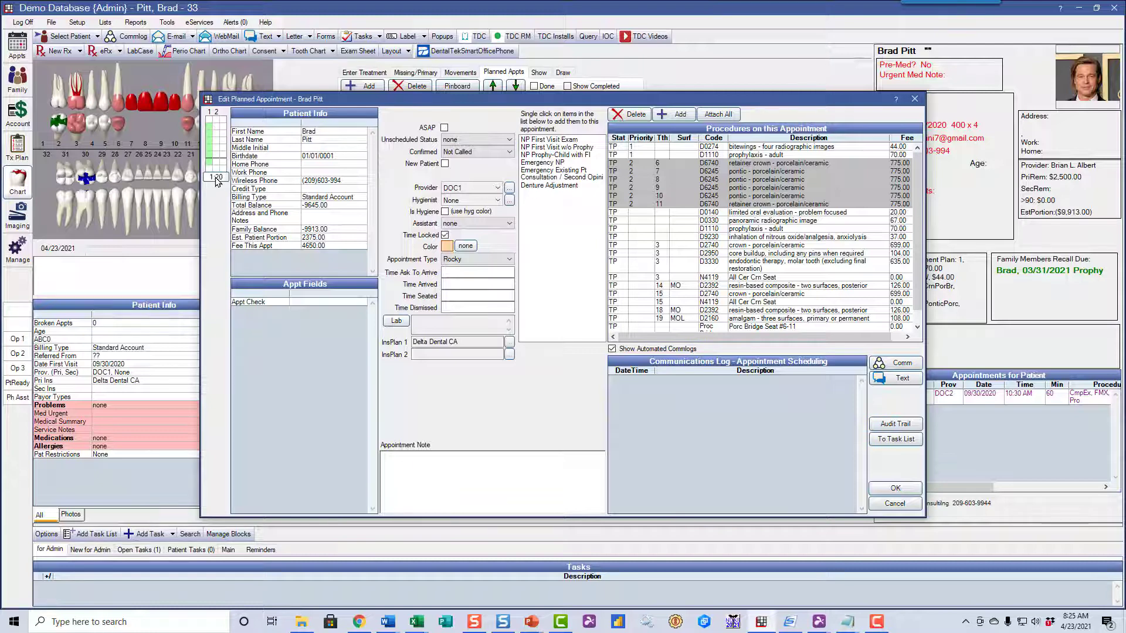
pyautogui.moveTo(216, 179); pyautogui.dragTo(209, 203)
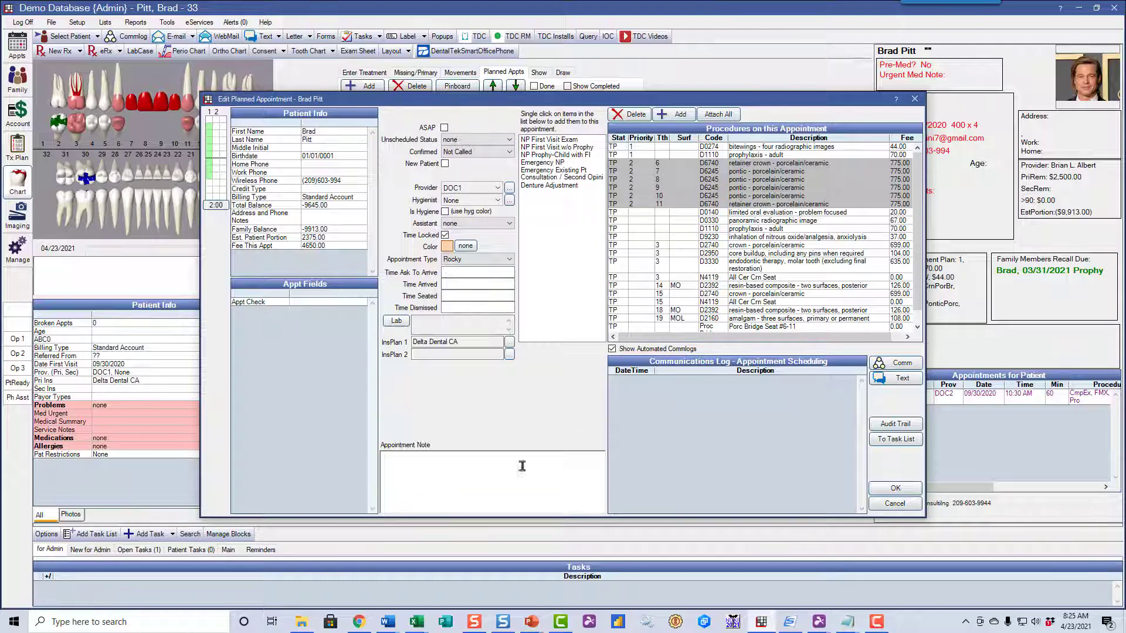
# Step: Insert the current date and the initials "bas" in the appointment note, and save the planned appointment
pyautogui.rightClick(447, 464)
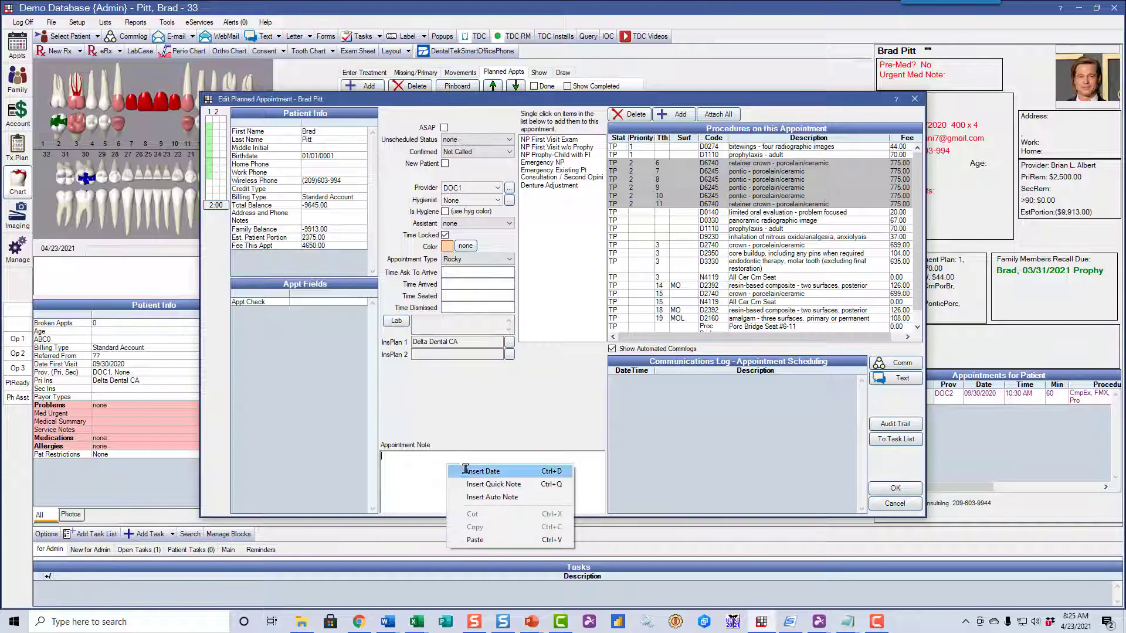
pyautogui.click(481, 470)
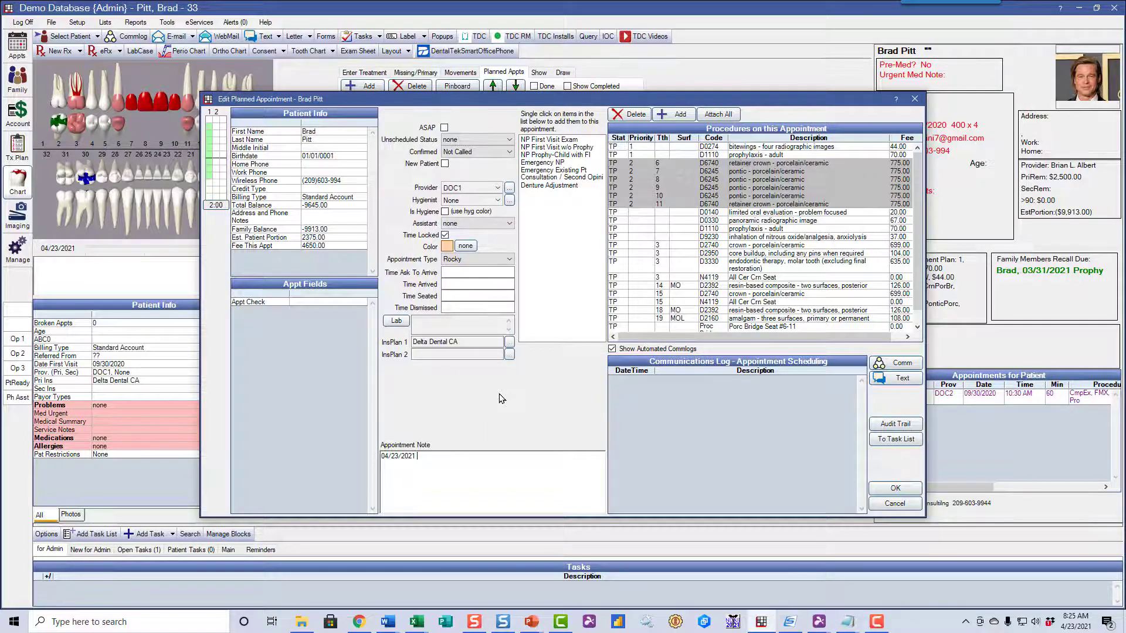
pyautogui.write('bas')
pyautogui.click(892, 490)
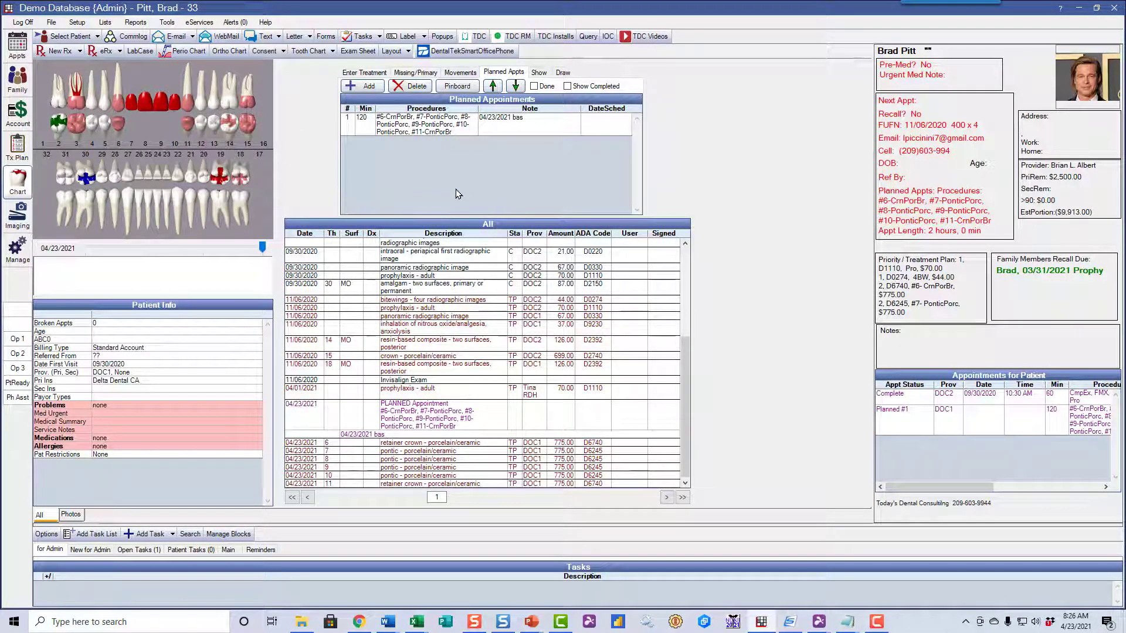
# Step: Create a second planned appointment of type Sandy and attach the Porc Bridge Seat #6-11 procedure
pyautogui.click(367, 87)
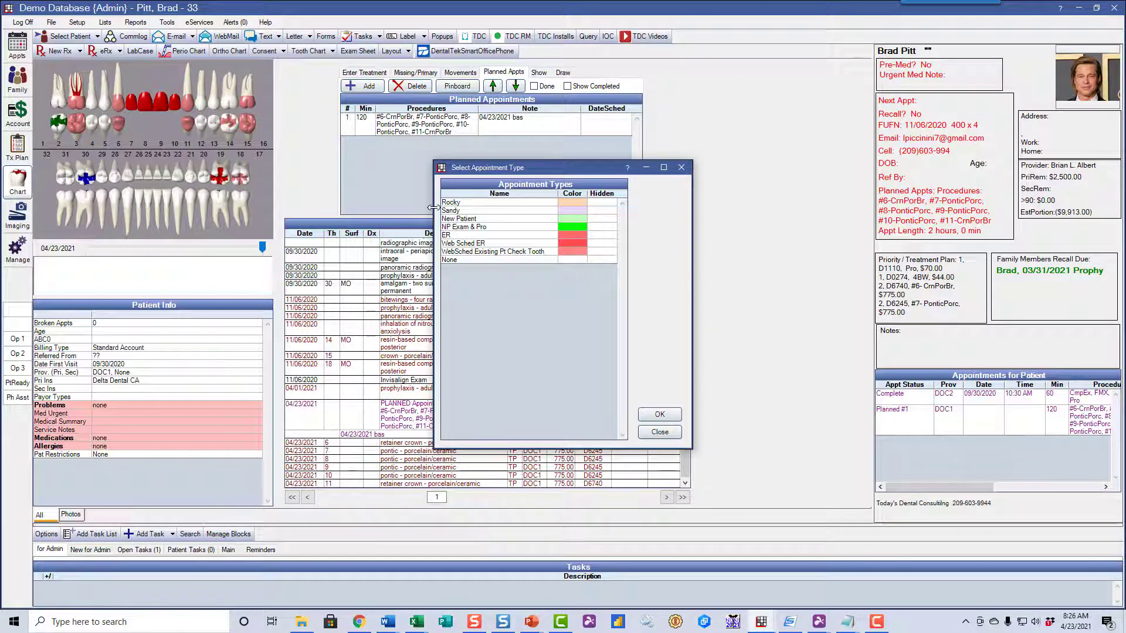
pyautogui.doubleClick(461, 211)
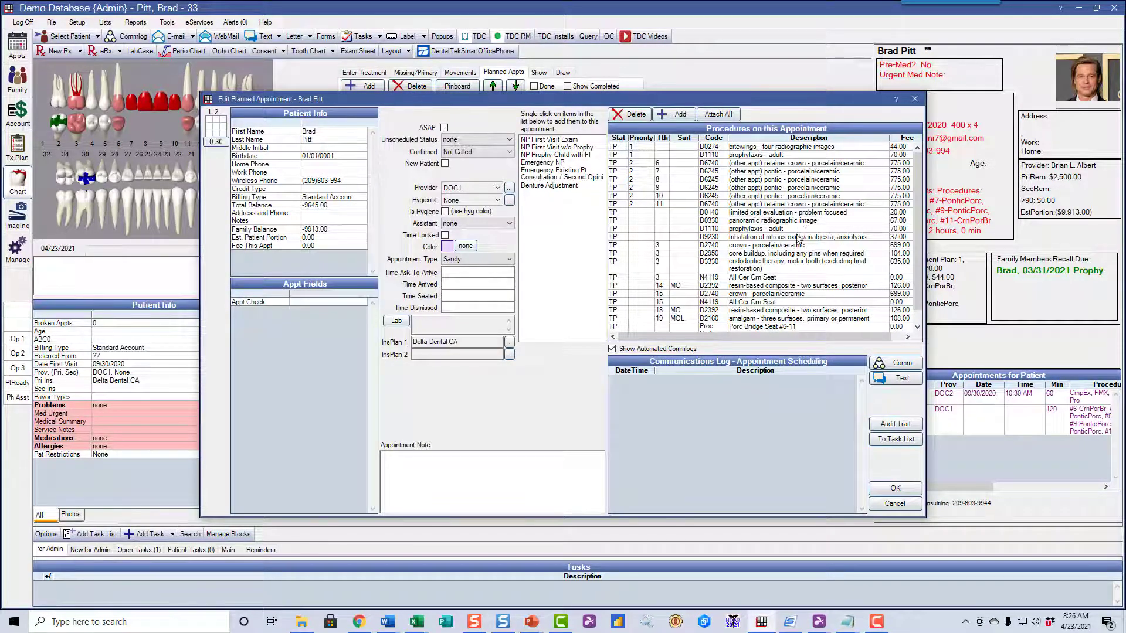
pyautogui.moveTo(918, 258); pyautogui.dragTo(918, 271)
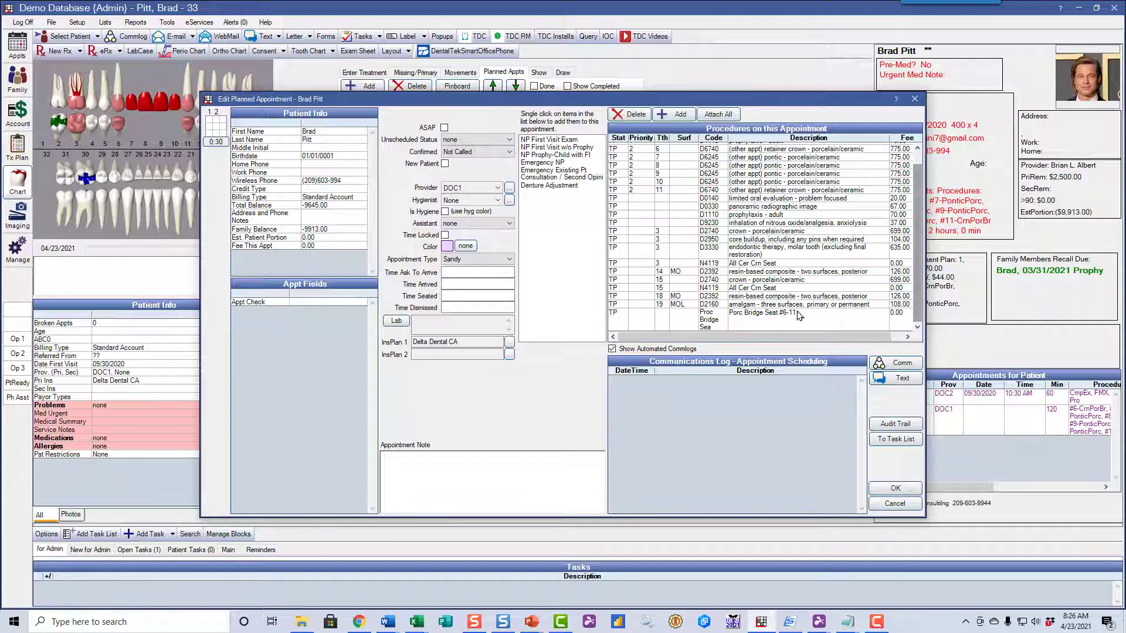
pyautogui.click(718, 325)
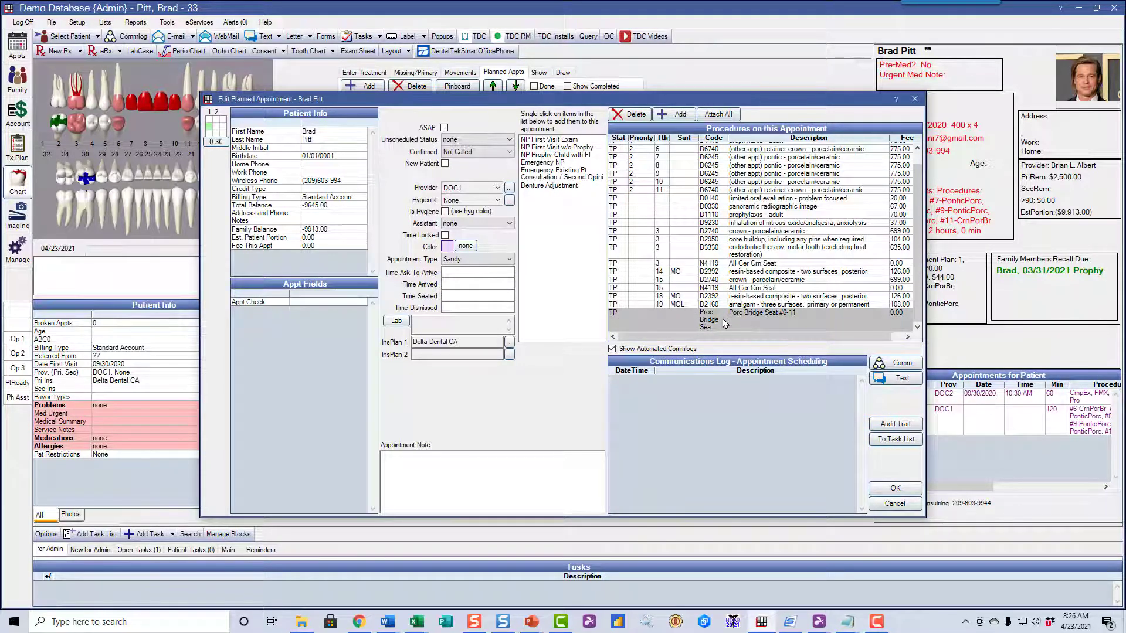
# Step: Lock the appointment length at 0:50, add the dated note "two weeks after prep appt bas", and save it
pyautogui.click(445, 235)
pyautogui.moveTo(214, 146); pyautogui.dragTo(213, 158)
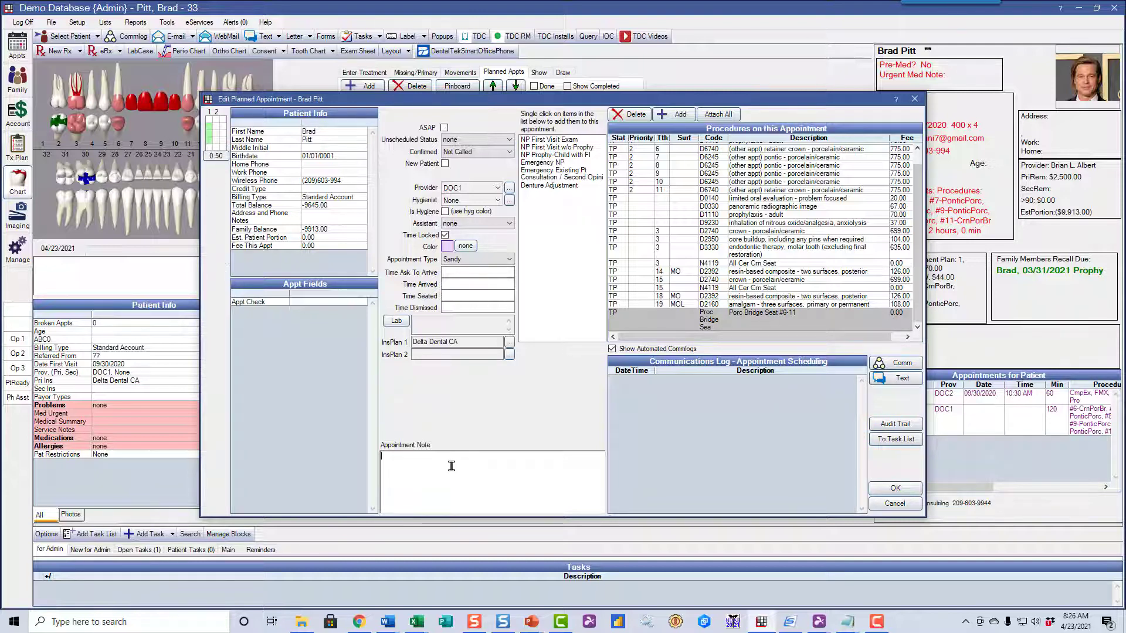
pyautogui.rightClick(452, 466)
pyautogui.click(473, 476)
pyautogui.write('two weeks af')
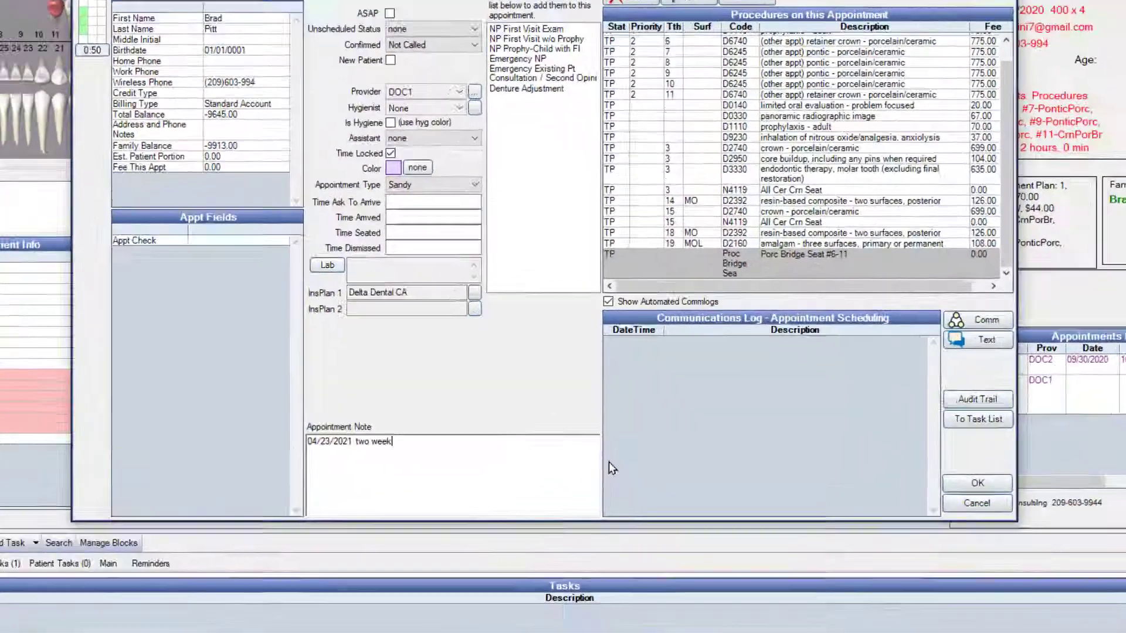
pyautogui.write('ter prep ap')
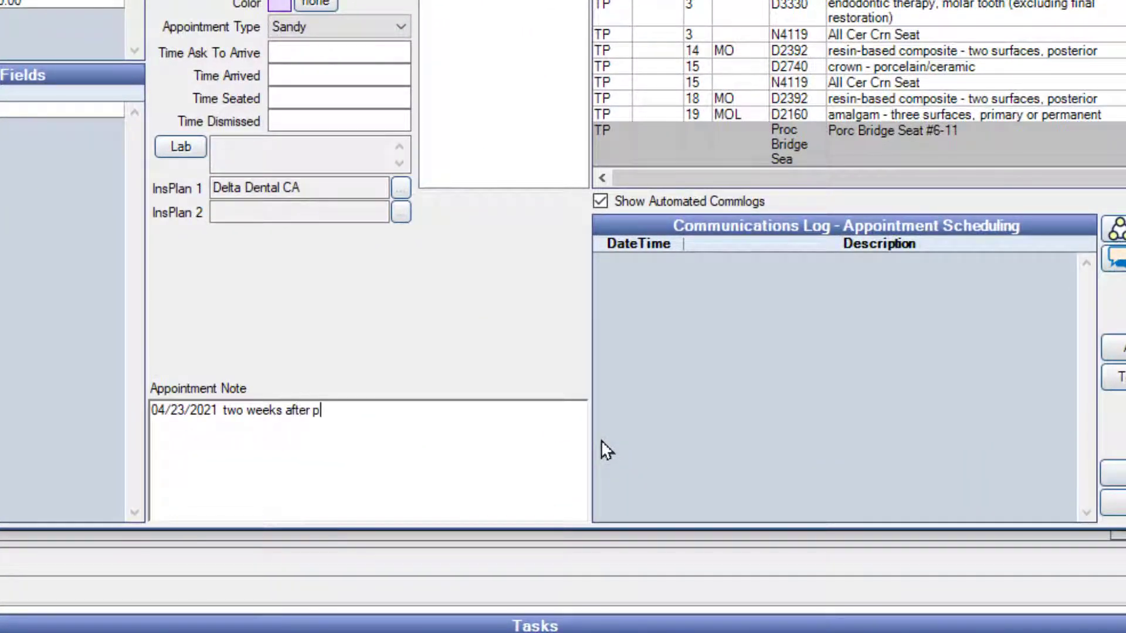
pyautogui.write('pt  bas')
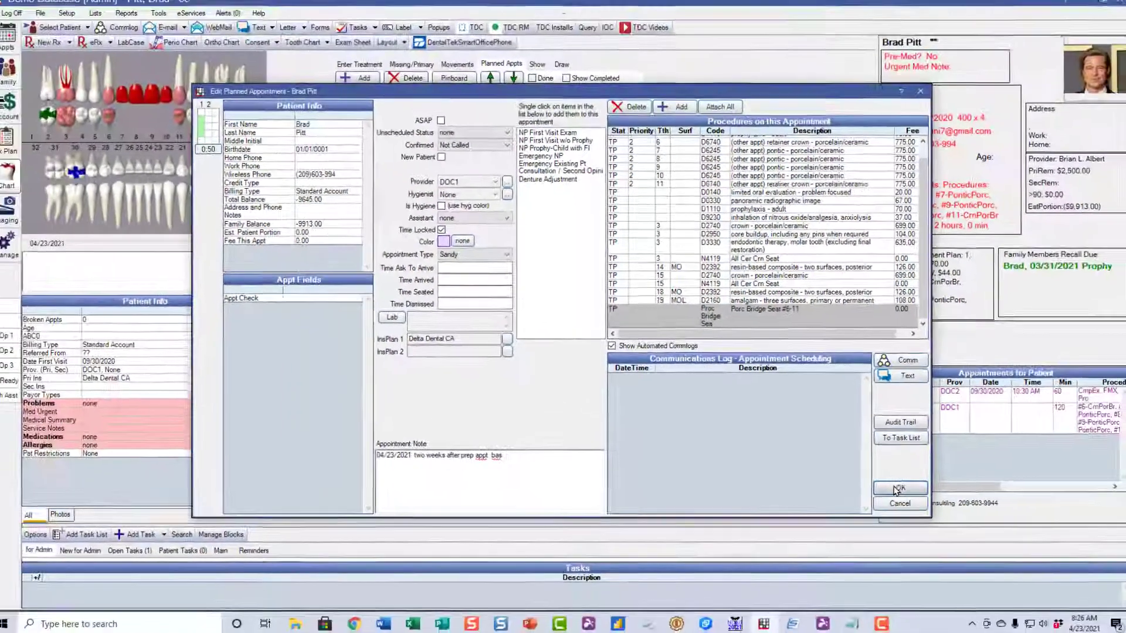
pyautogui.click(899, 488)
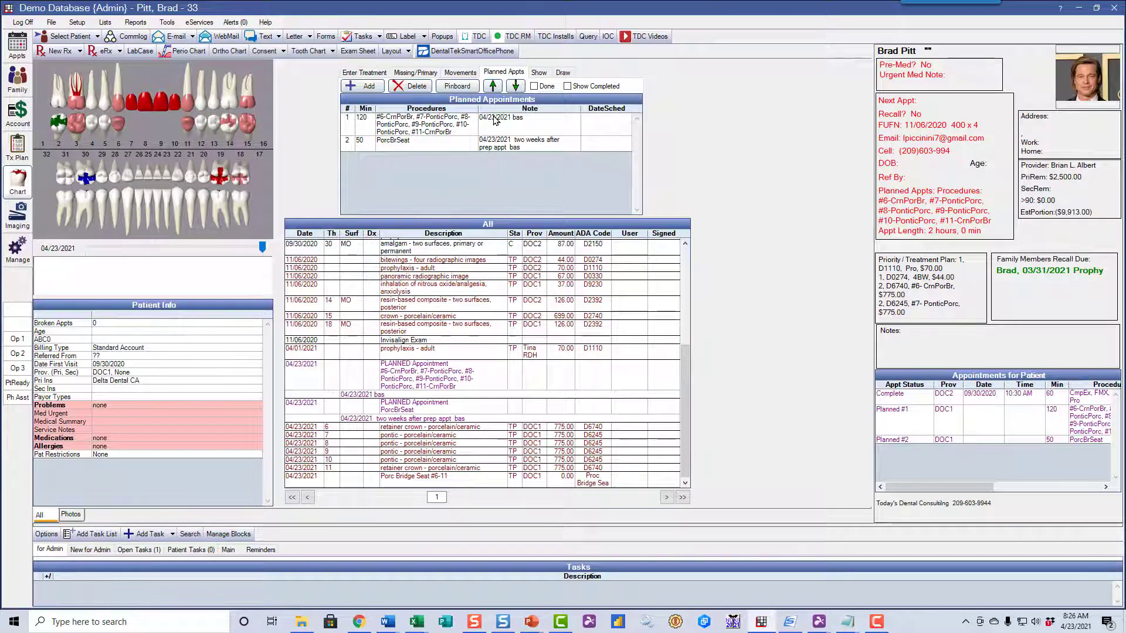
# Step: Move the PorcBrSeat planned appointment up to first place and back down to second
pyautogui.click(447, 144)
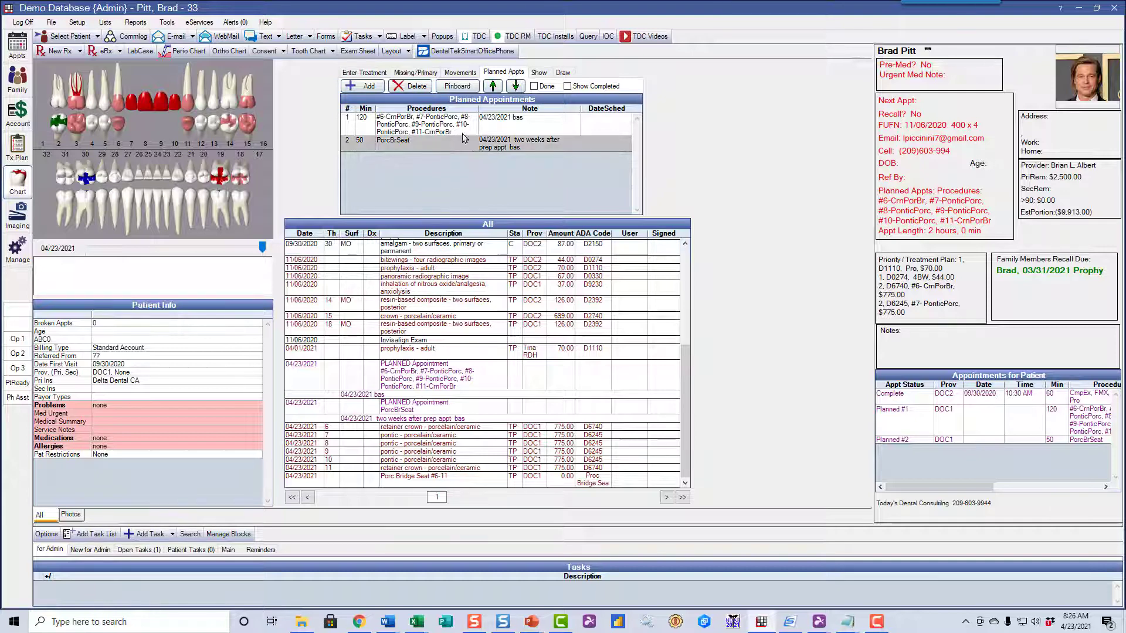
pyautogui.click(493, 87)
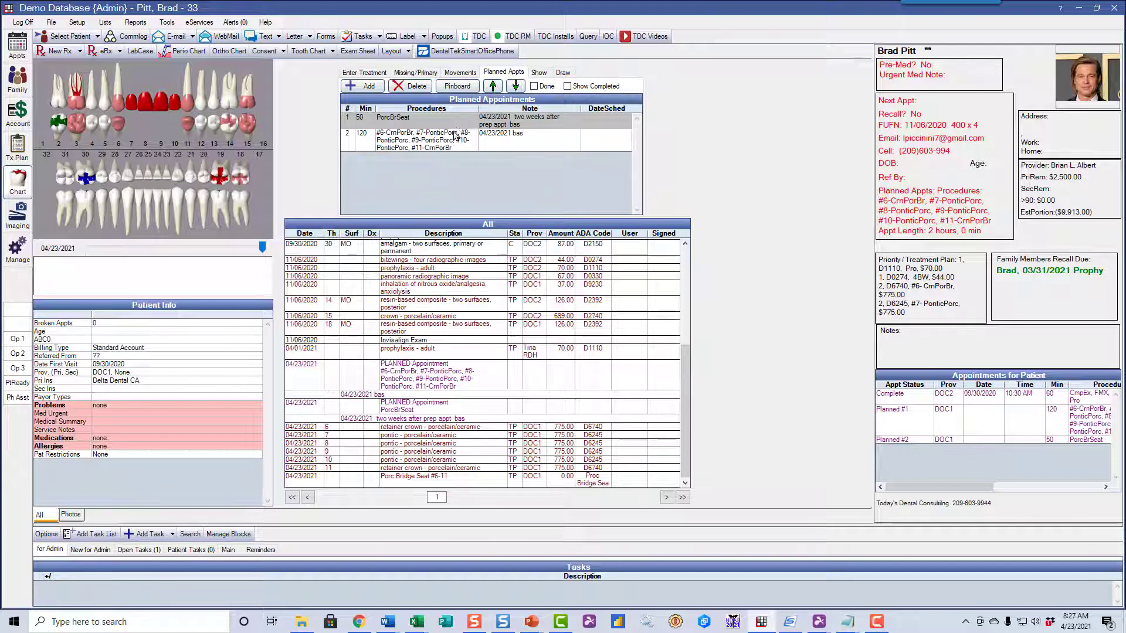
pyautogui.click(516, 86)
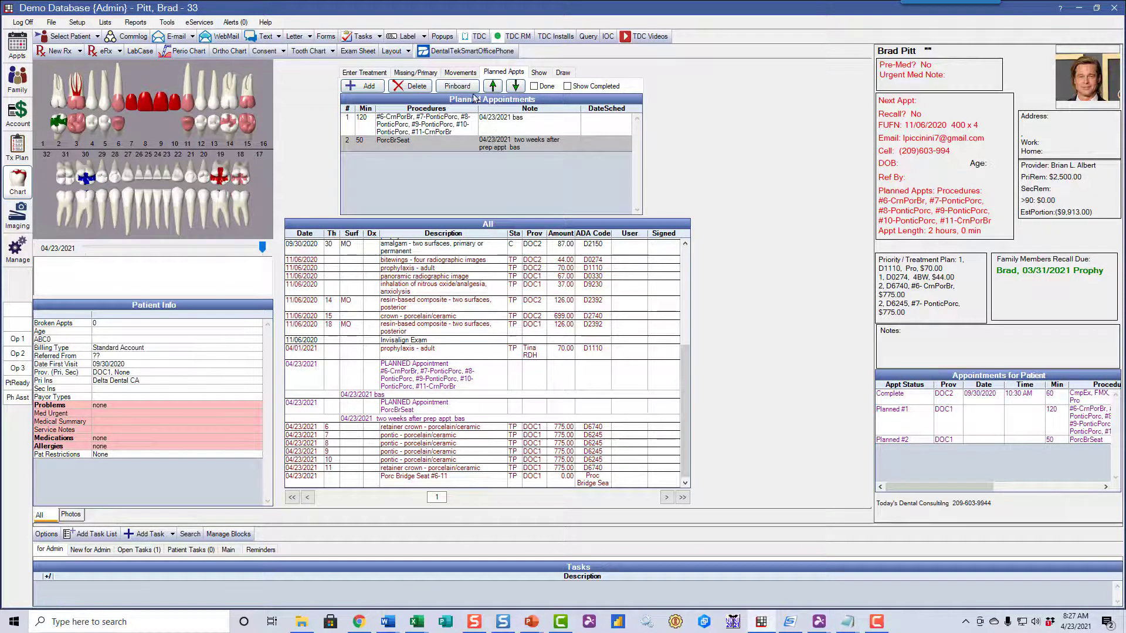
pyautogui.doubleClick(453, 146)
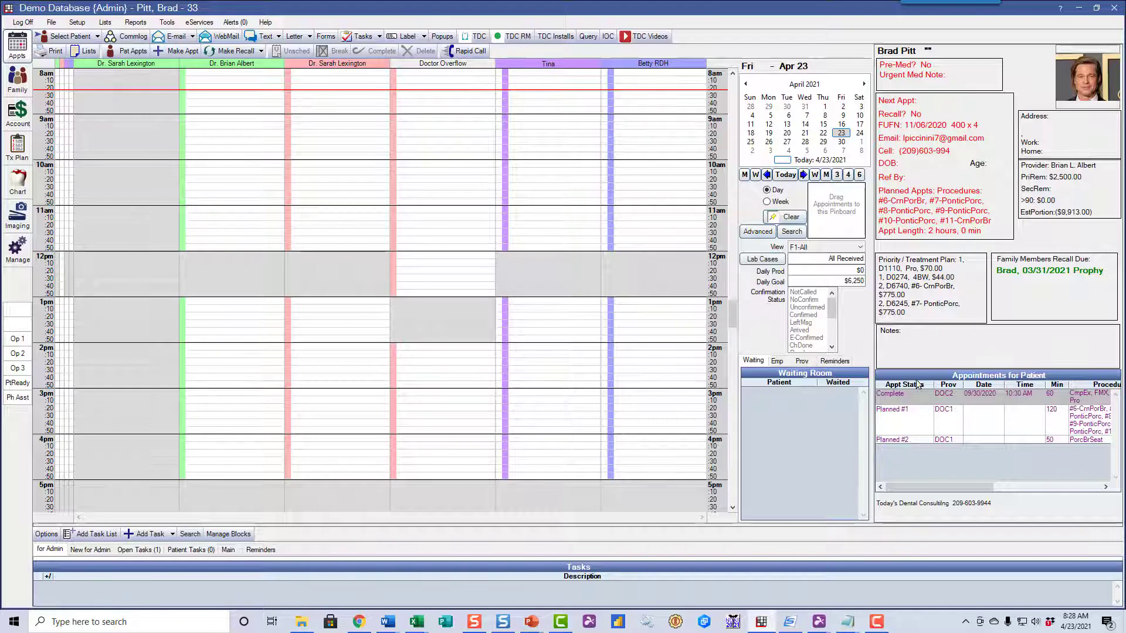
# Step: Open Planned #1 from the patient's appointments list and send it to the pinboard
pyautogui.click(913, 427)
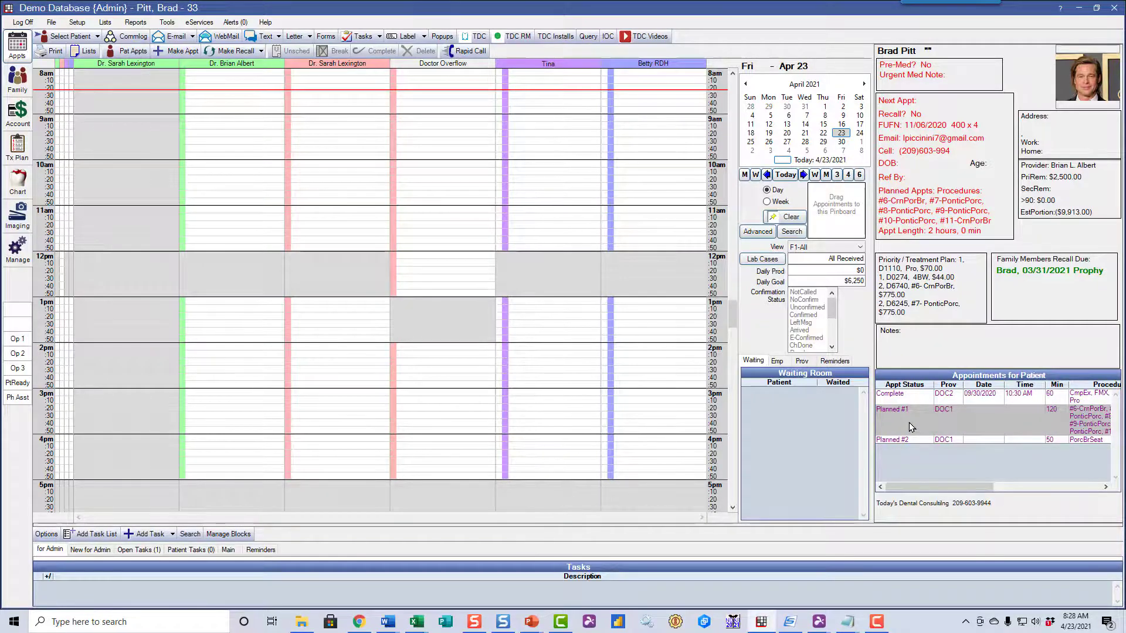
pyautogui.doubleClick(911, 427)
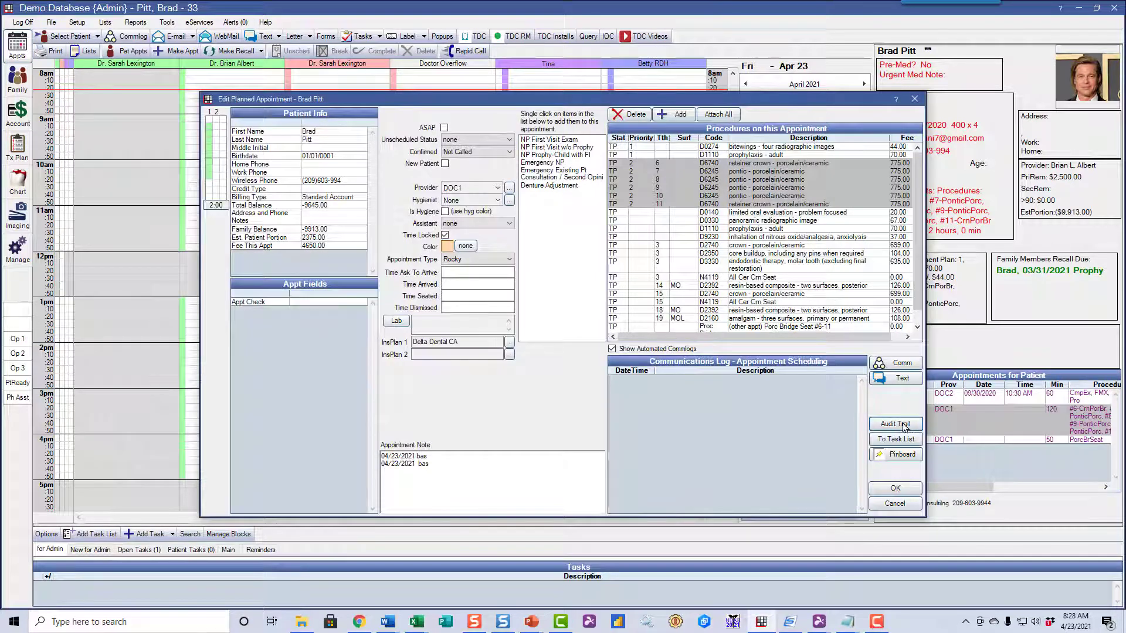
pyautogui.click(902, 455)
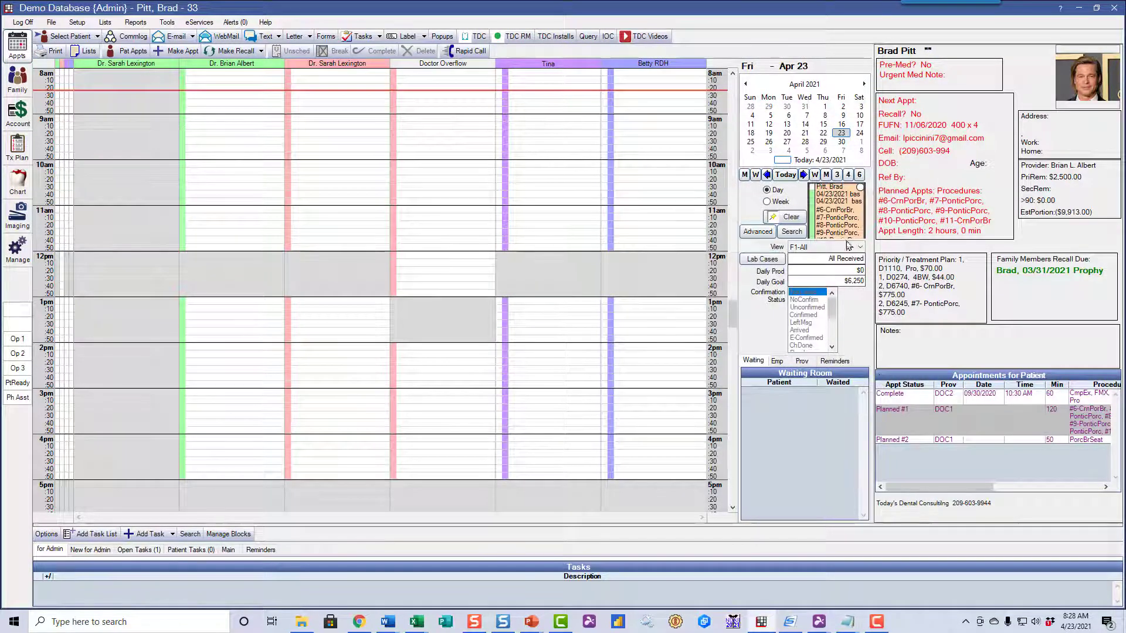
# Step: Schedule the pinned bridge prep appointment at 10:00 AM on April 23 in the doctor column before Doctor Overflow, changing provider but keeping its locked length
pyautogui.moveTo(838, 216); pyautogui.dragTo(315, 187)
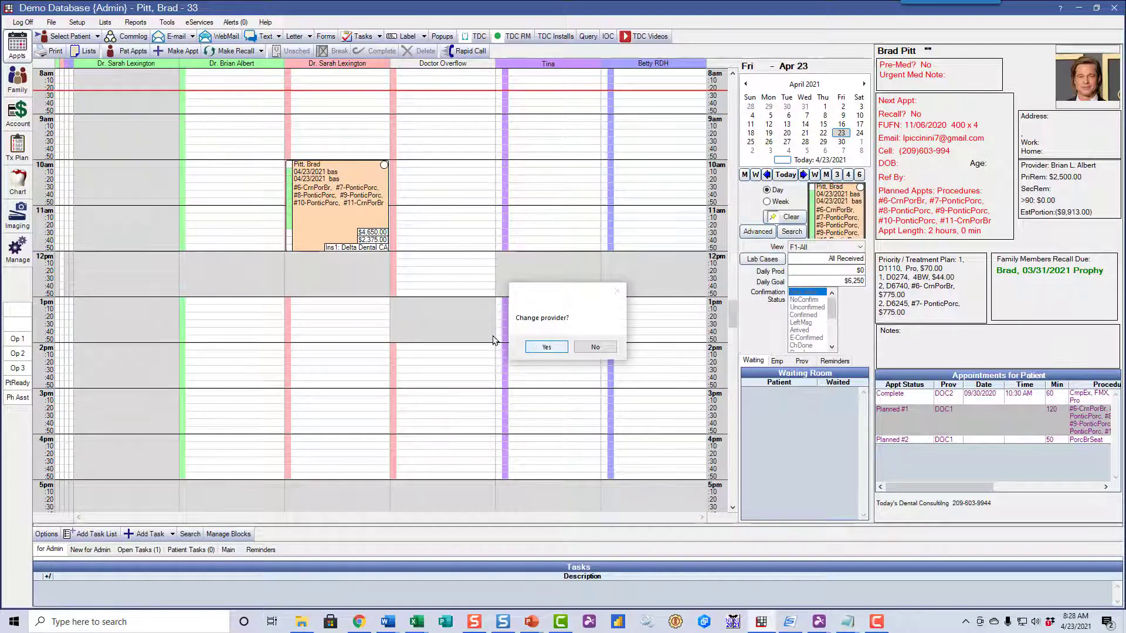
pyautogui.click(545, 348)
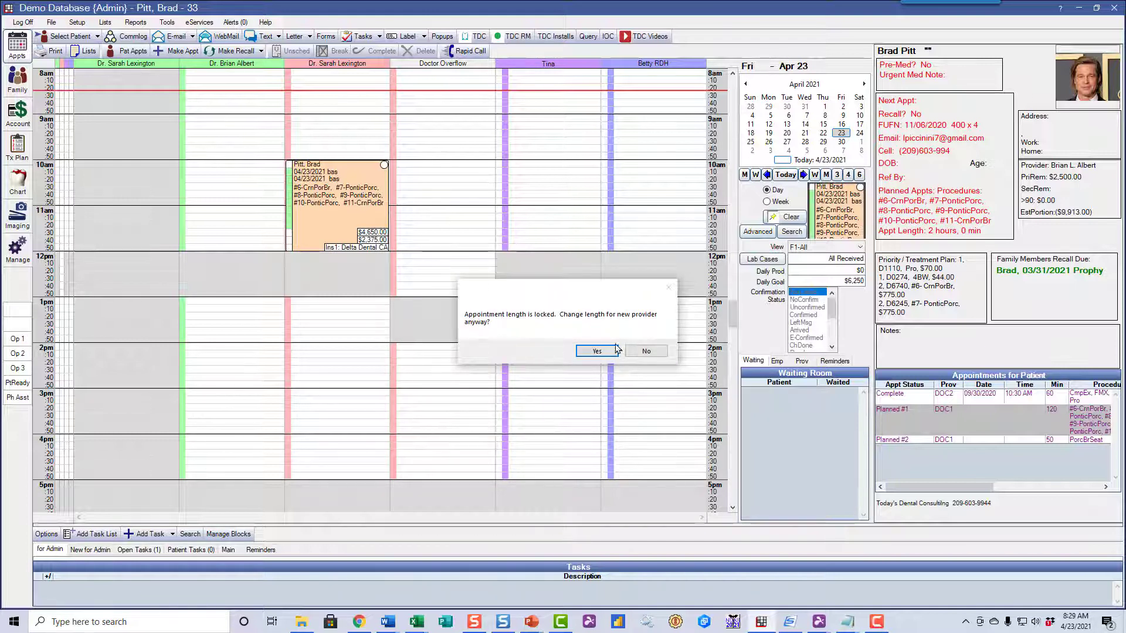
pyautogui.click(640, 354)
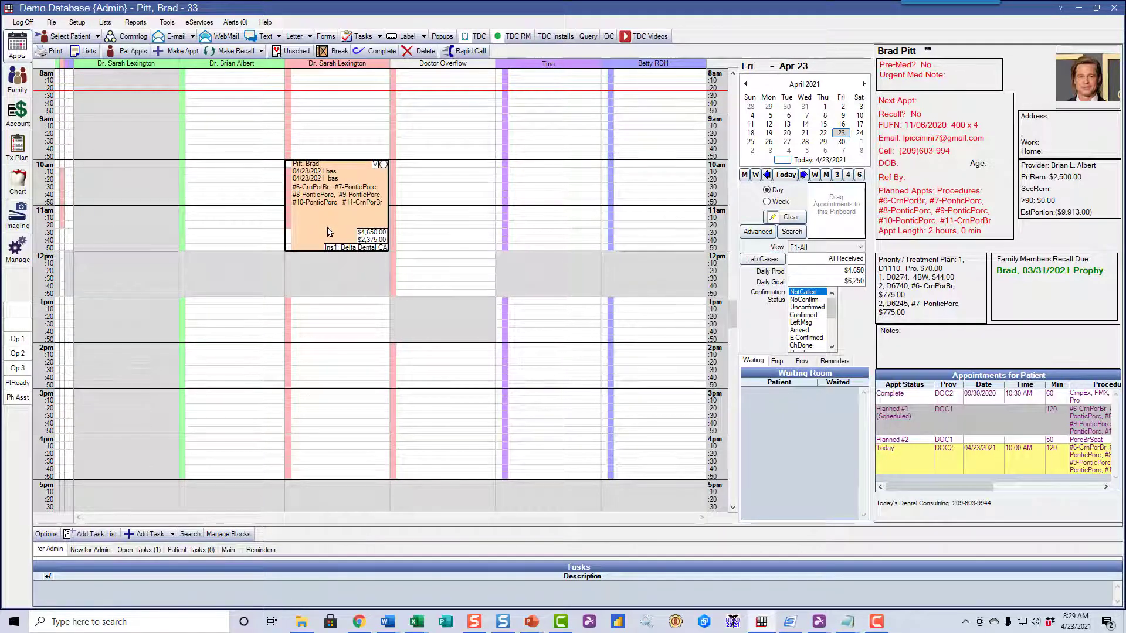
# Step: Schedule Planned #2 from the pinboard on May 7, 2021 at 11:00 AM in Doctor Overflow, changing the provider but keeping its locked length
pyautogui.click(843, 151)
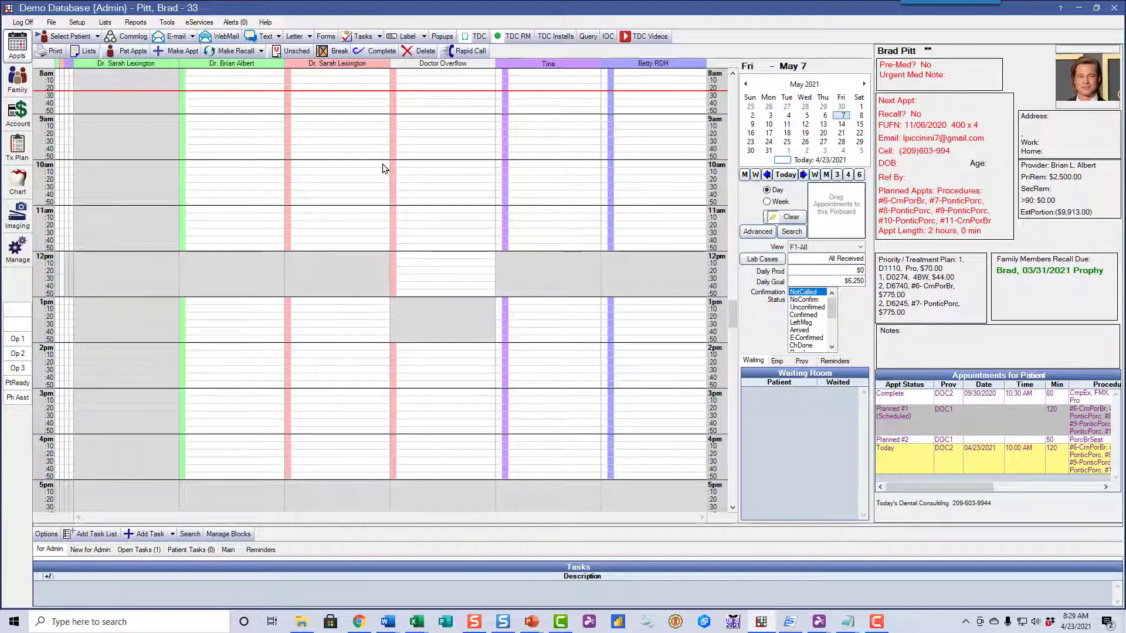
pyautogui.doubleClick(892, 441)
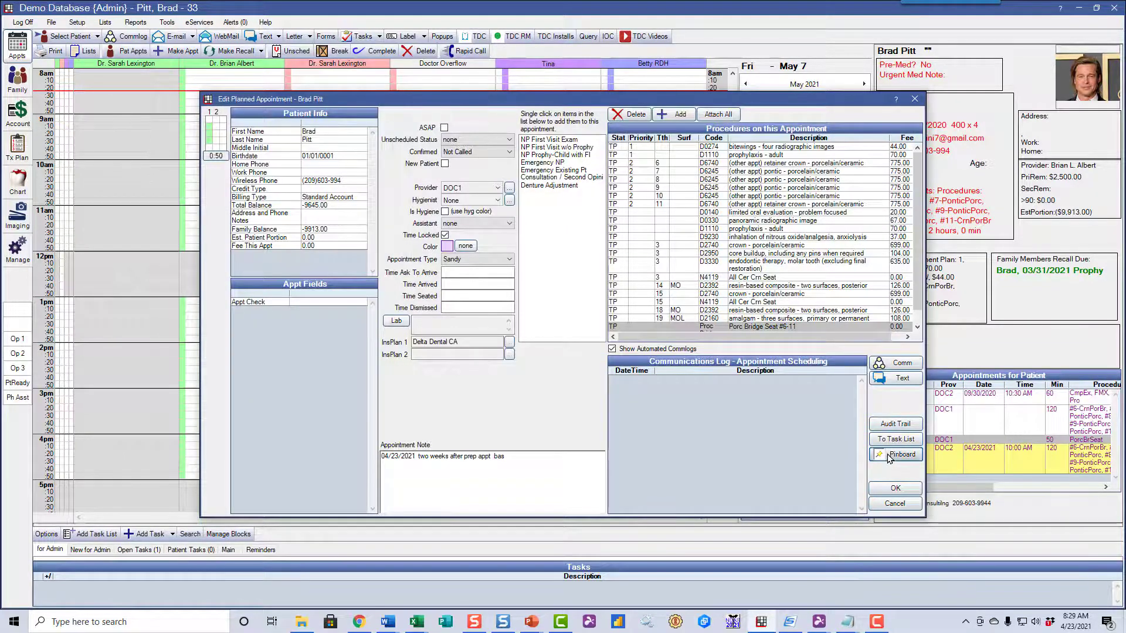
pyautogui.click(890, 455)
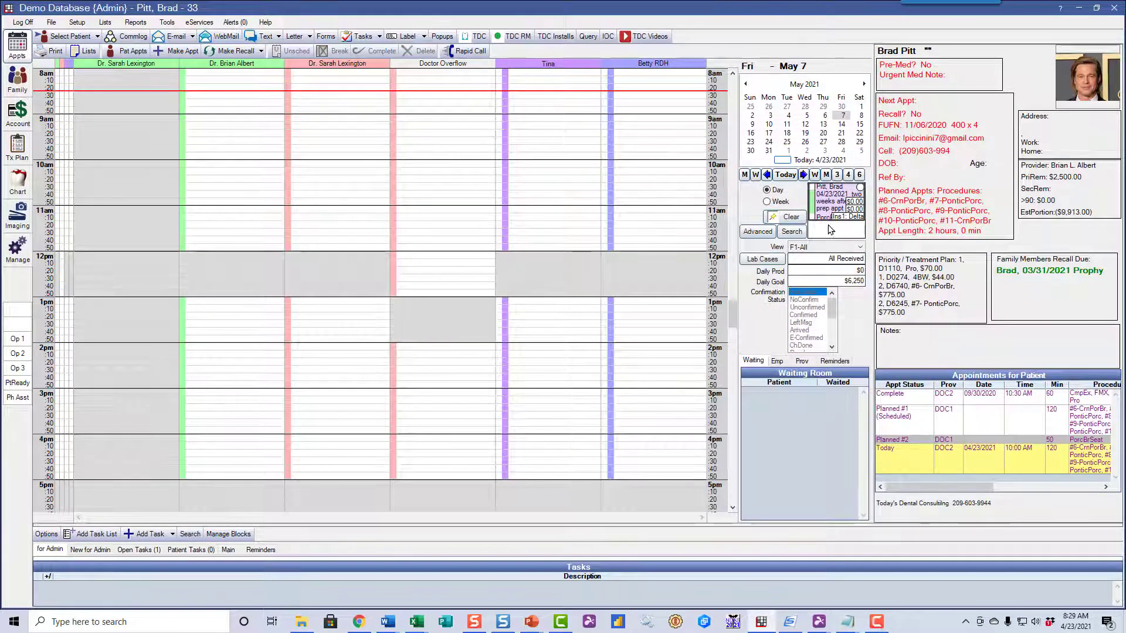
pyautogui.moveTo(834, 202); pyautogui.dragTo(426, 225)
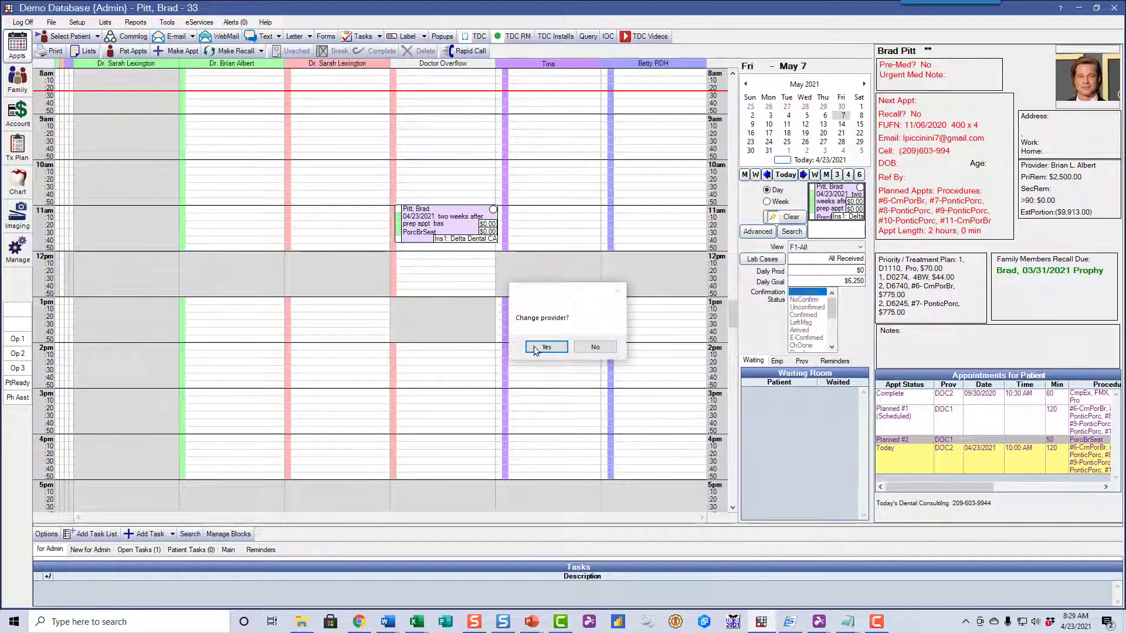
pyautogui.click(544, 348)
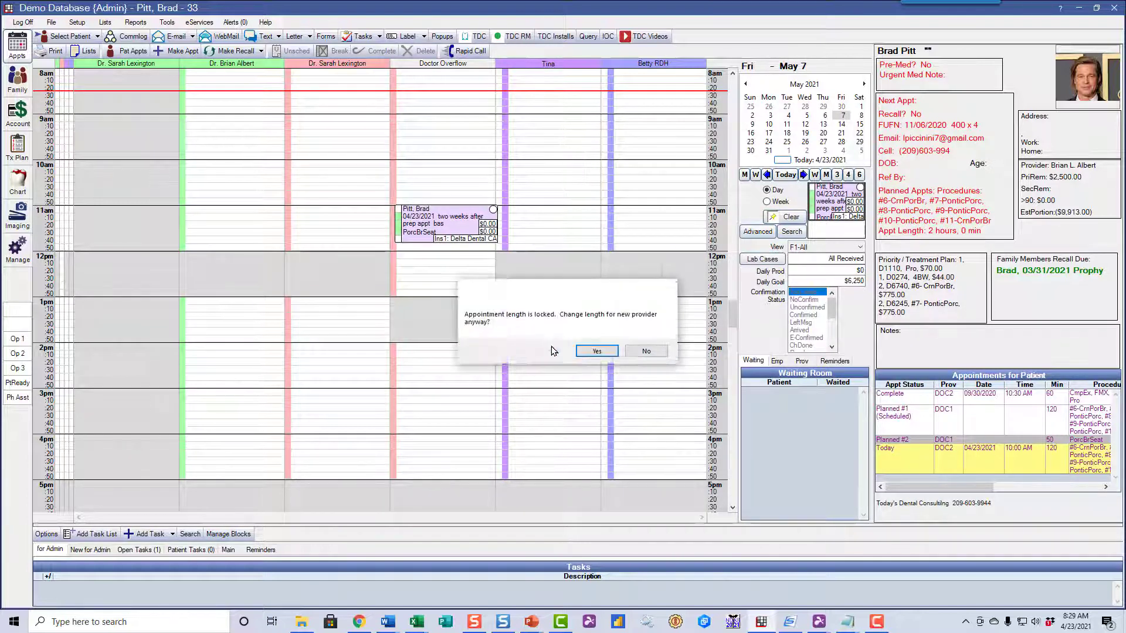
pyautogui.click(645, 350)
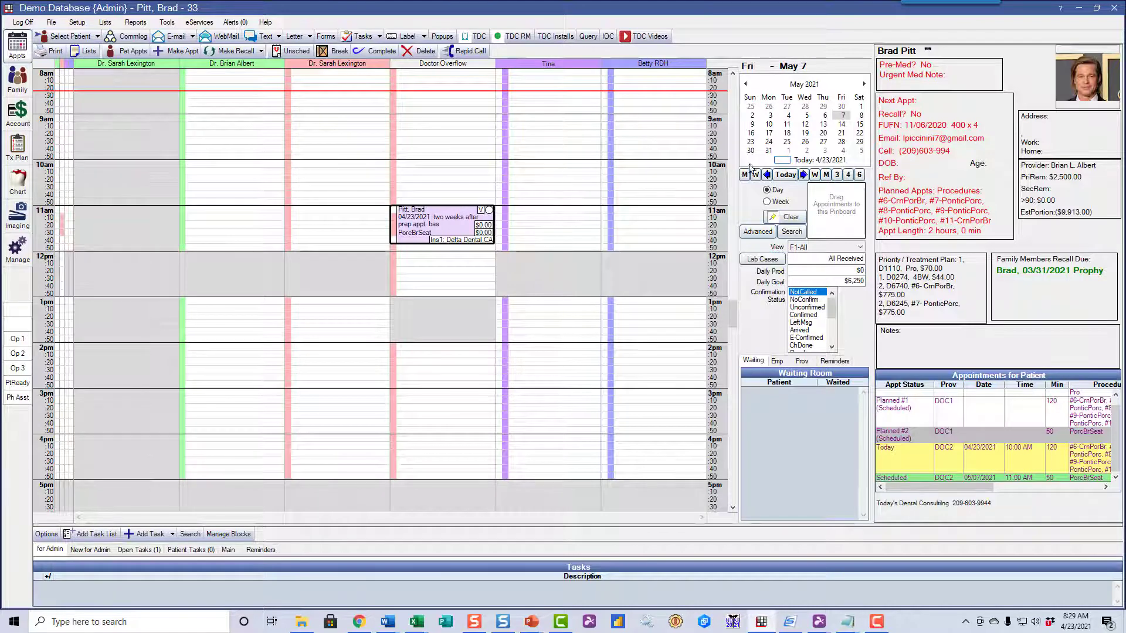
# Step: Create a new appointment of type Sandy for the current patient on May 20, 2021 at 11:00 AM in Doctor Overflow
pyautogui.click(823, 134)
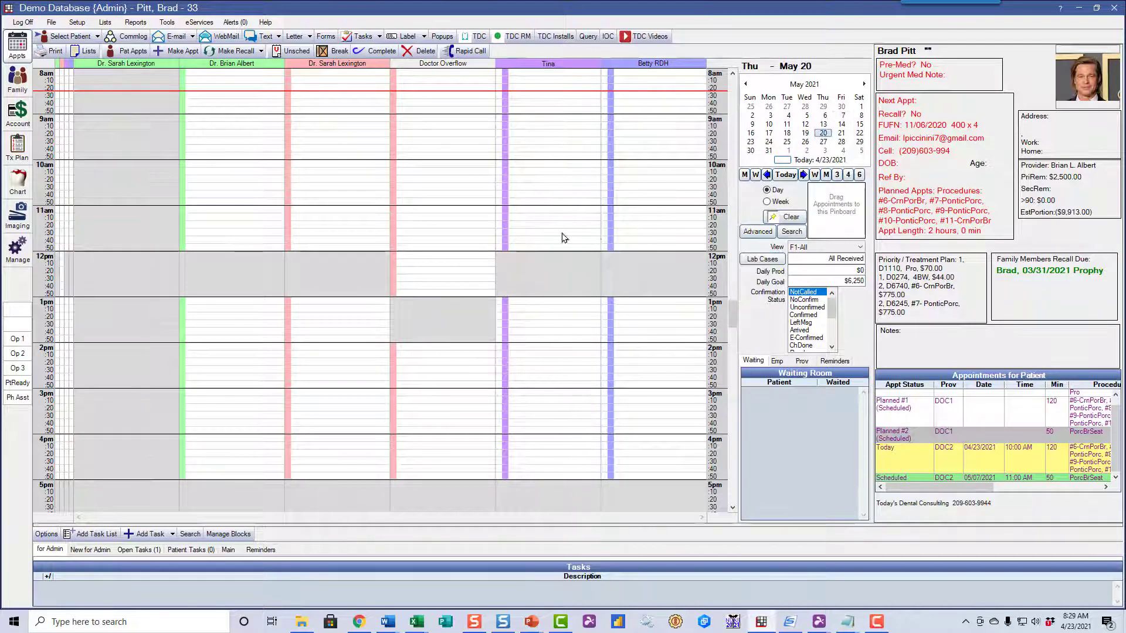
pyautogui.doubleClick(421, 213)
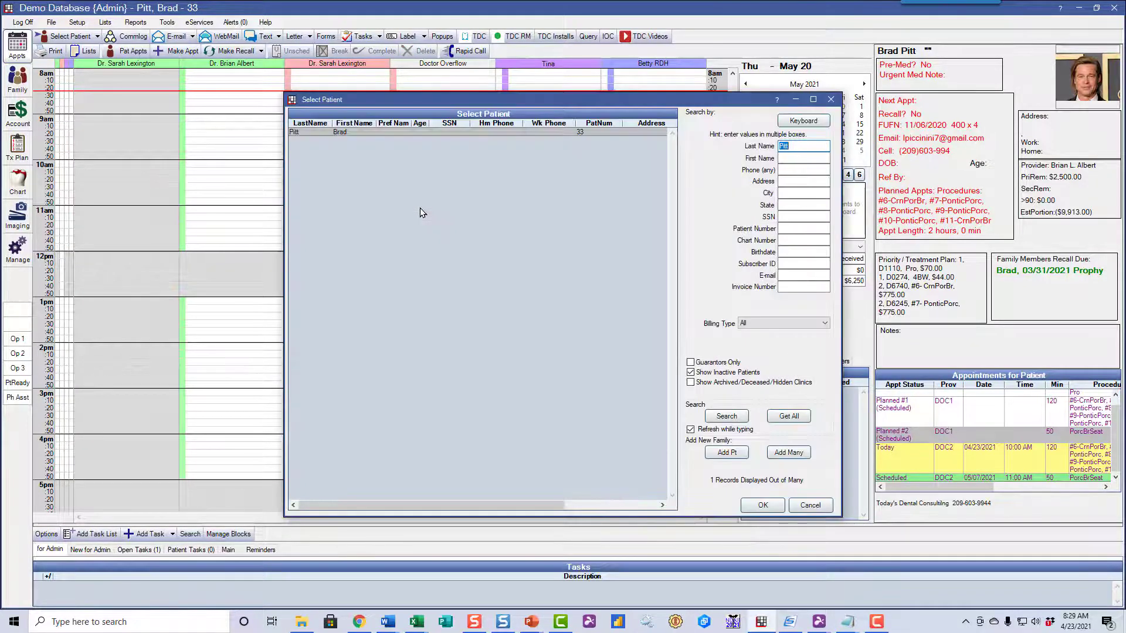
pyautogui.click(761, 508)
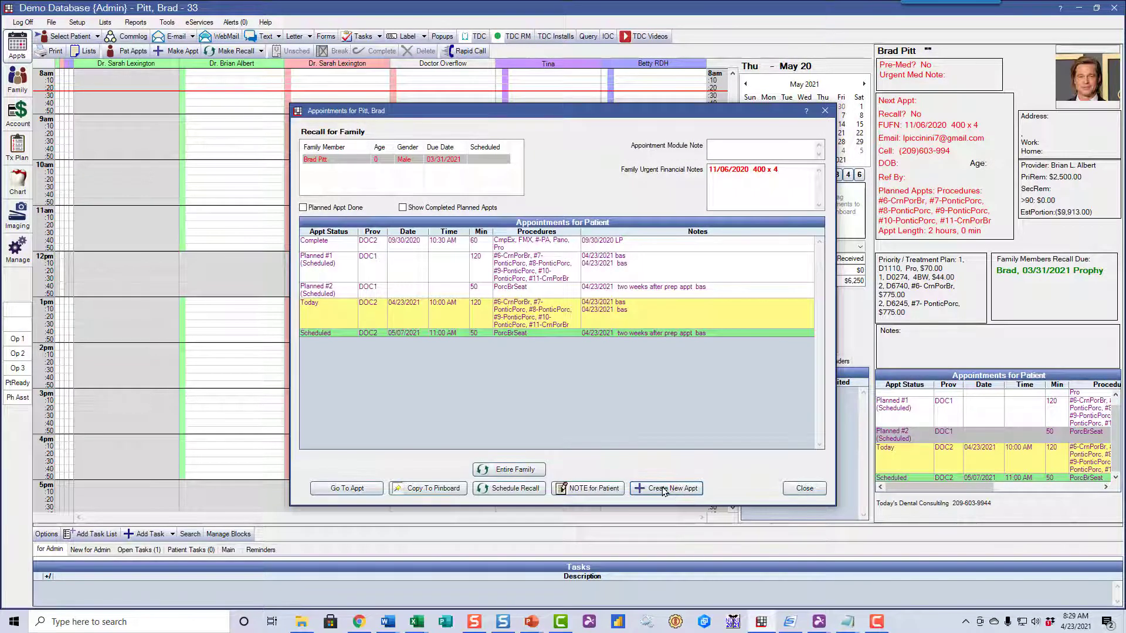
pyautogui.click(665, 489)
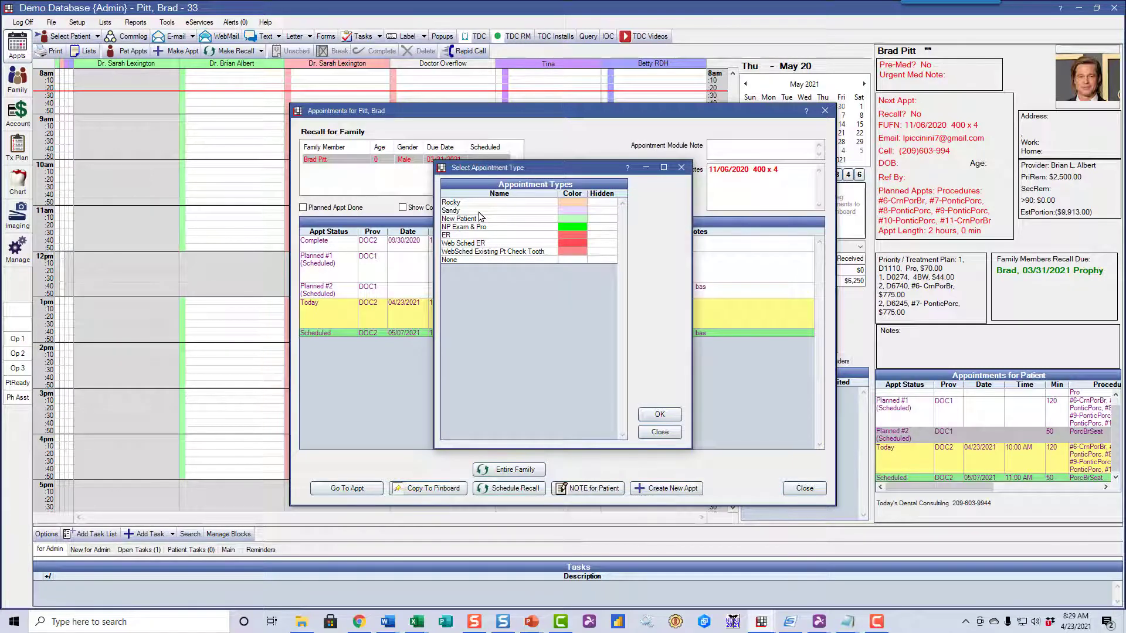
pyautogui.doubleClick(480, 211)
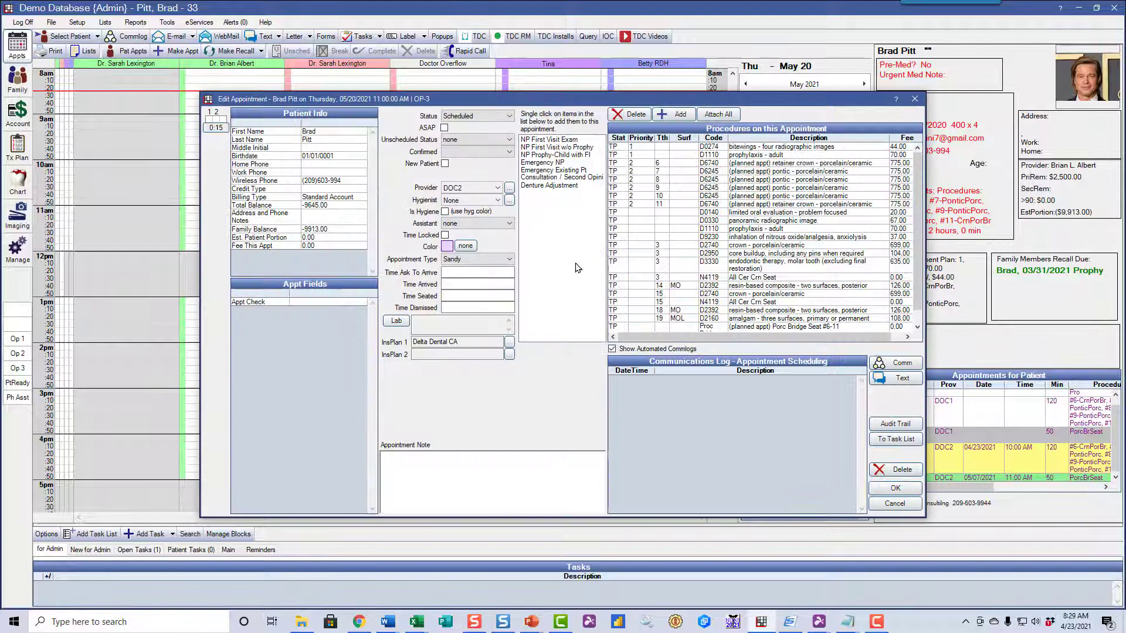
# Step: Attach the tooth 14 MO resin-based composite, set the length to 0:50, add the dated note "bas", and save the appointment
pyautogui.click(687, 287)
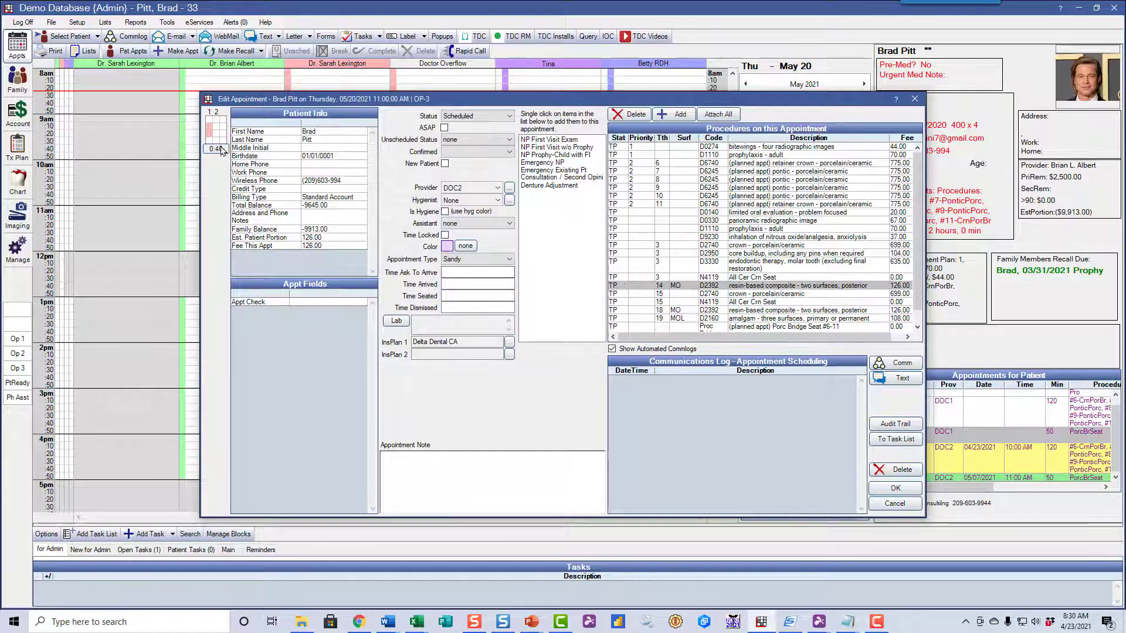
pyautogui.moveTo(213, 156); pyautogui.dragTo(211, 147)
pyautogui.click(414, 466)
pyautogui.rightClick(414, 466)
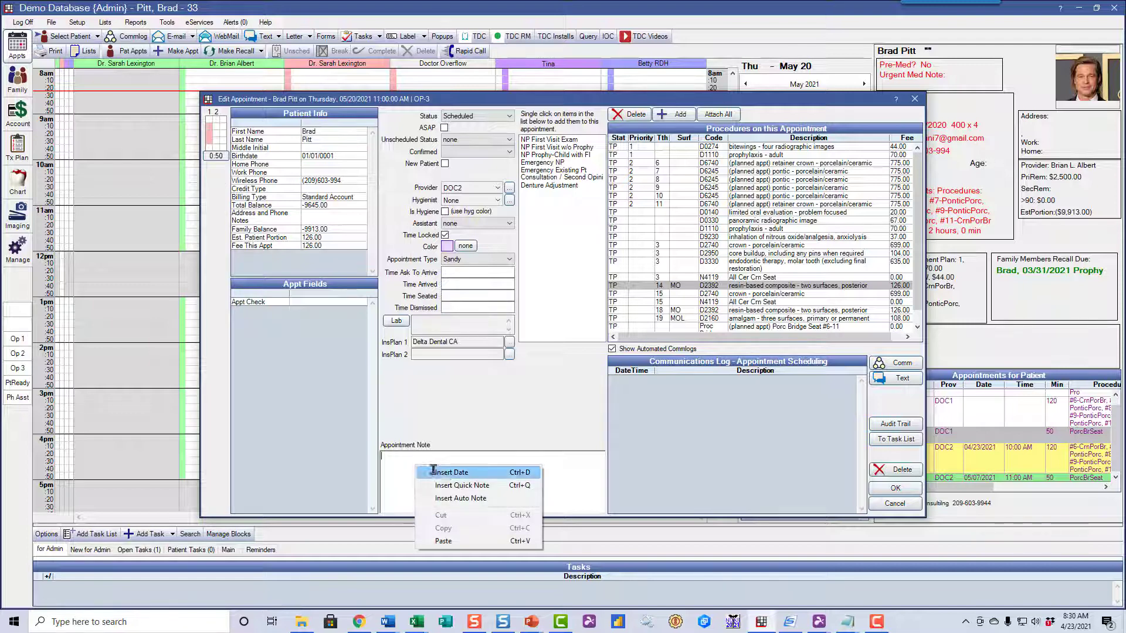
pyautogui.click(445, 470)
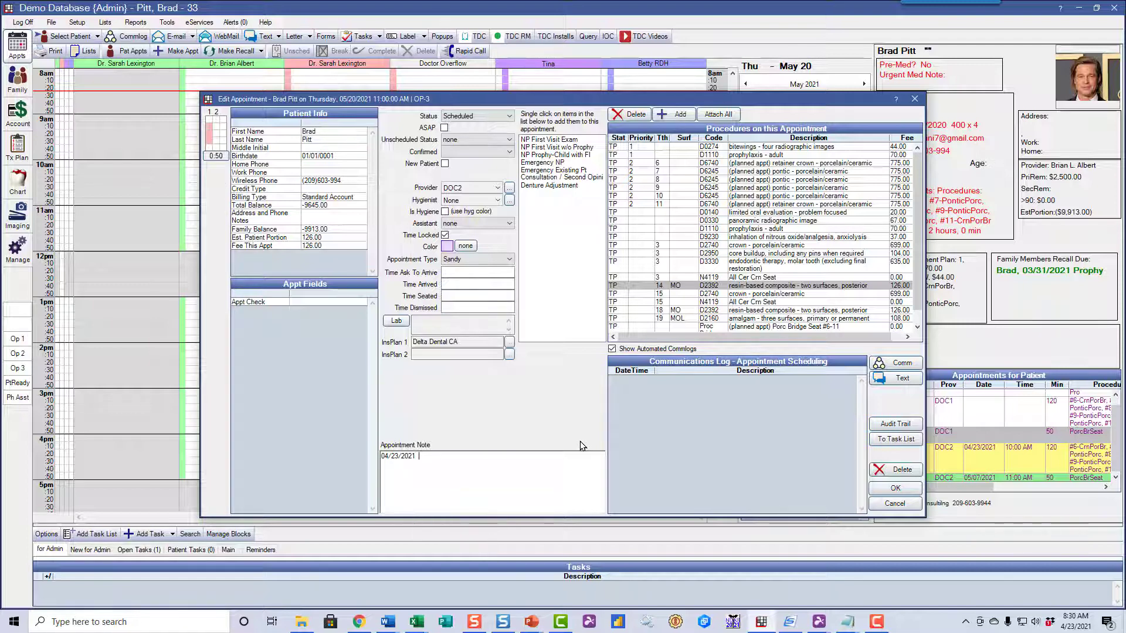
pyautogui.write('bas')
pyautogui.click(894, 490)
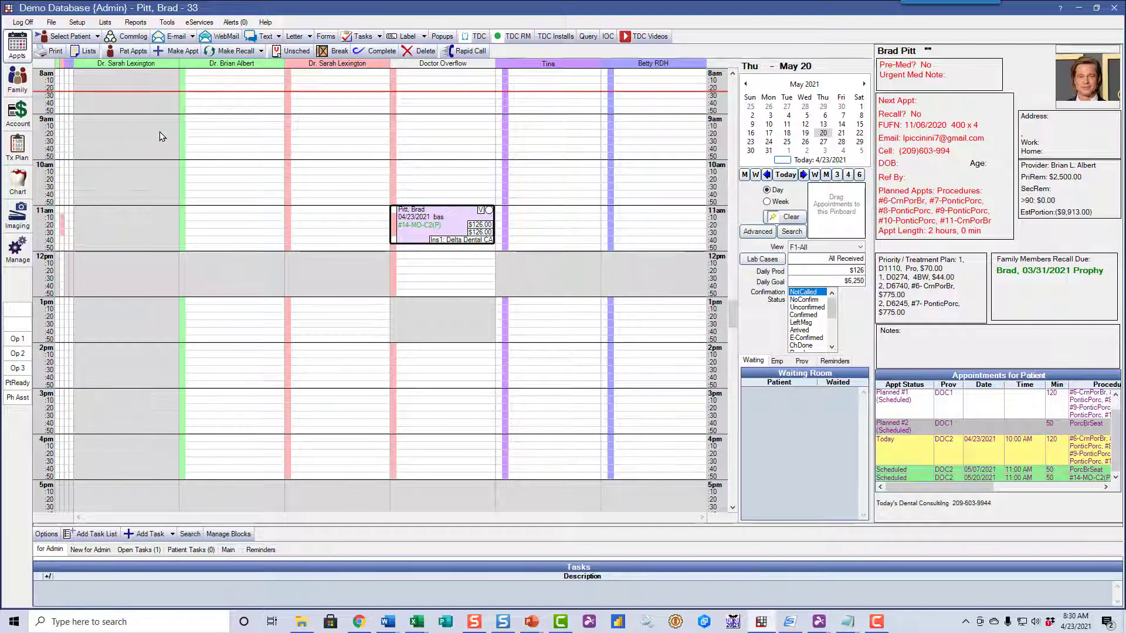
# Step: Review the Rocky and Sandy entries in the appointment types setup, then close it
pyautogui.click(77, 22)
pyautogui.moveTo(146, 36)
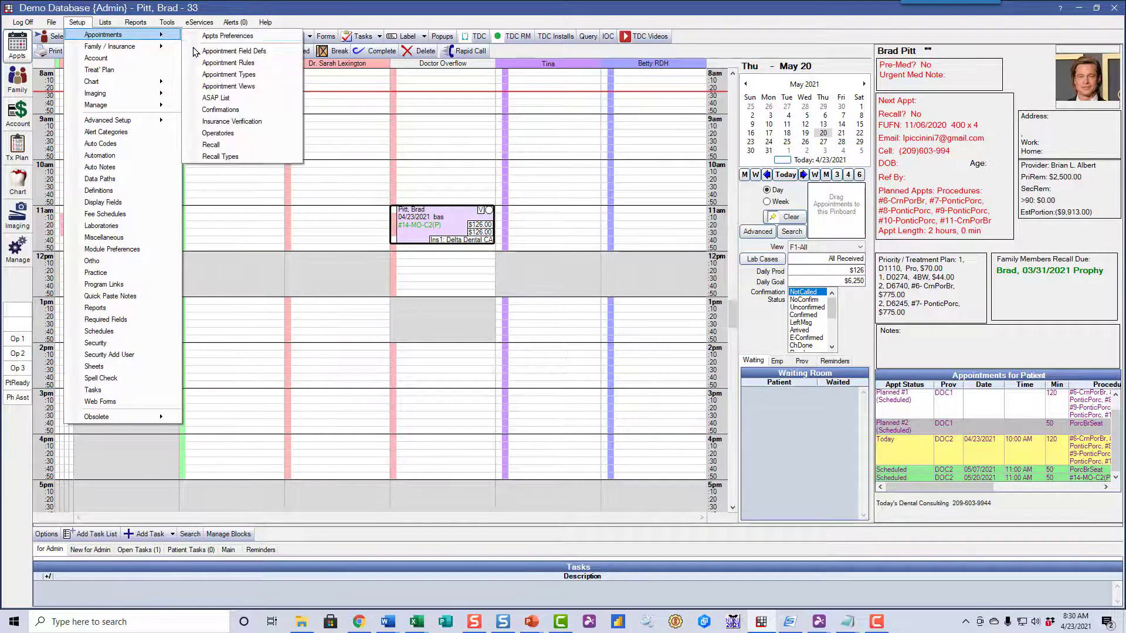
pyautogui.click(215, 75)
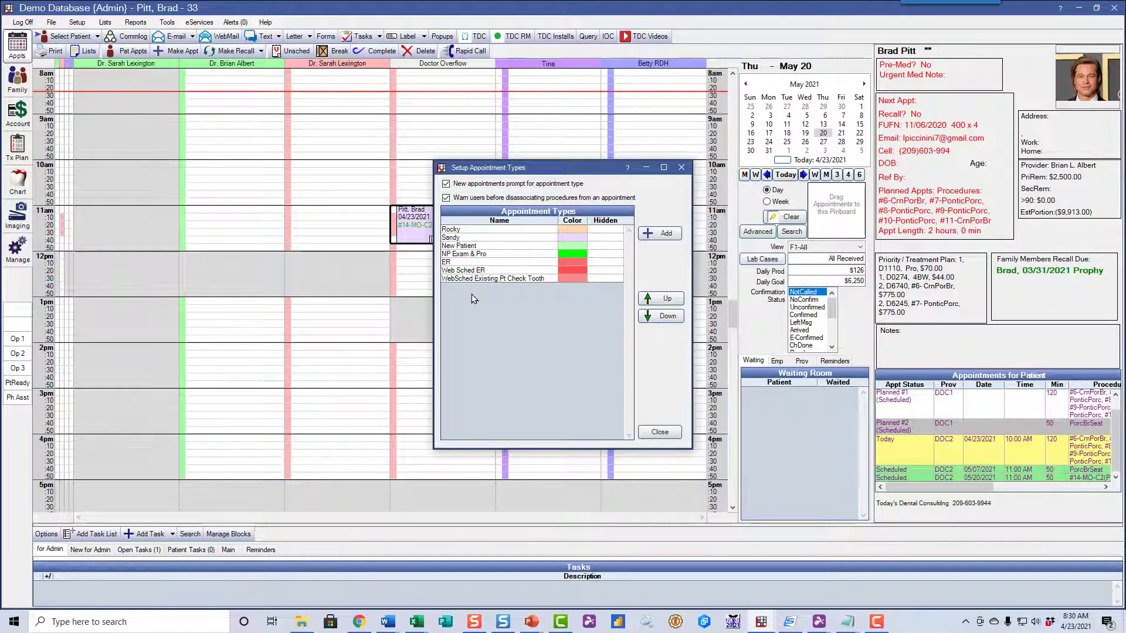
pyautogui.click(466, 231)
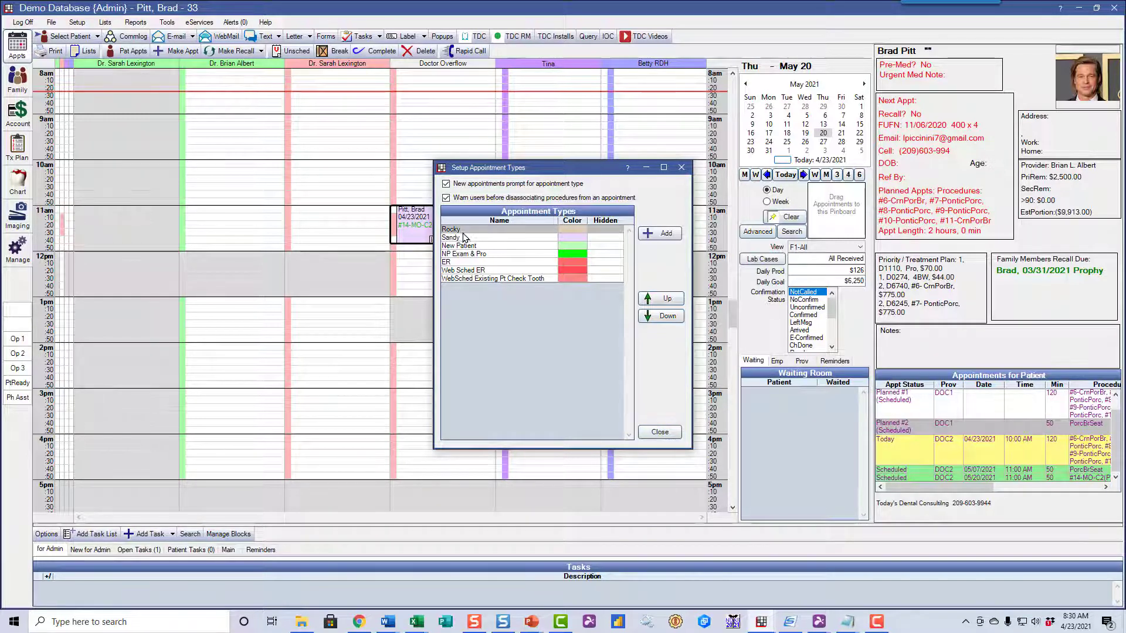
pyautogui.click(465, 238)
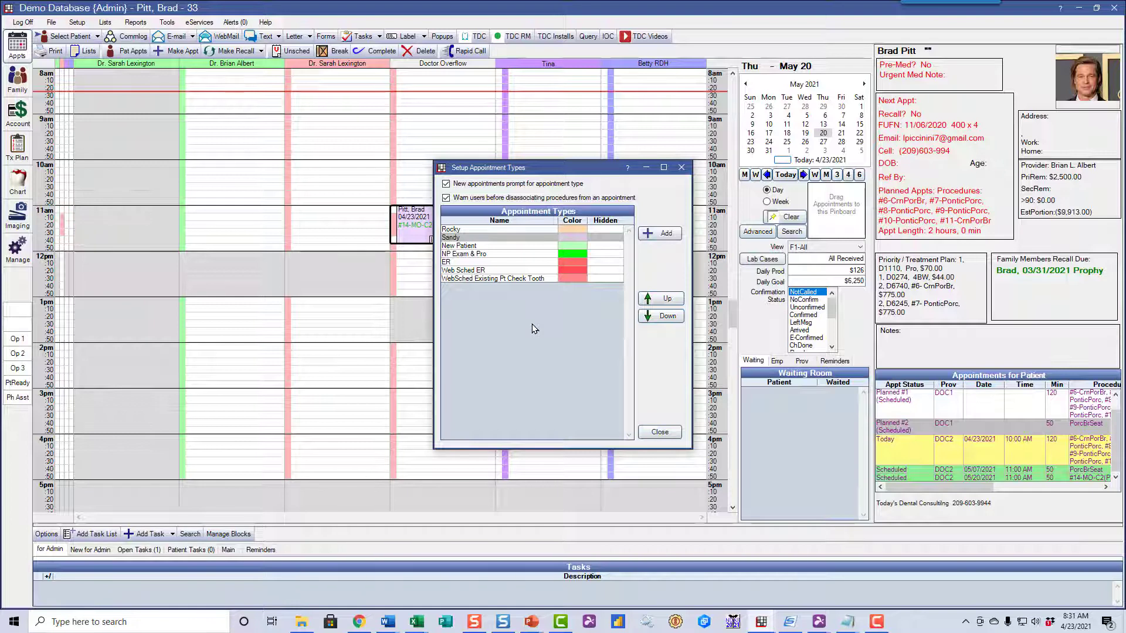
pyautogui.click(653, 434)
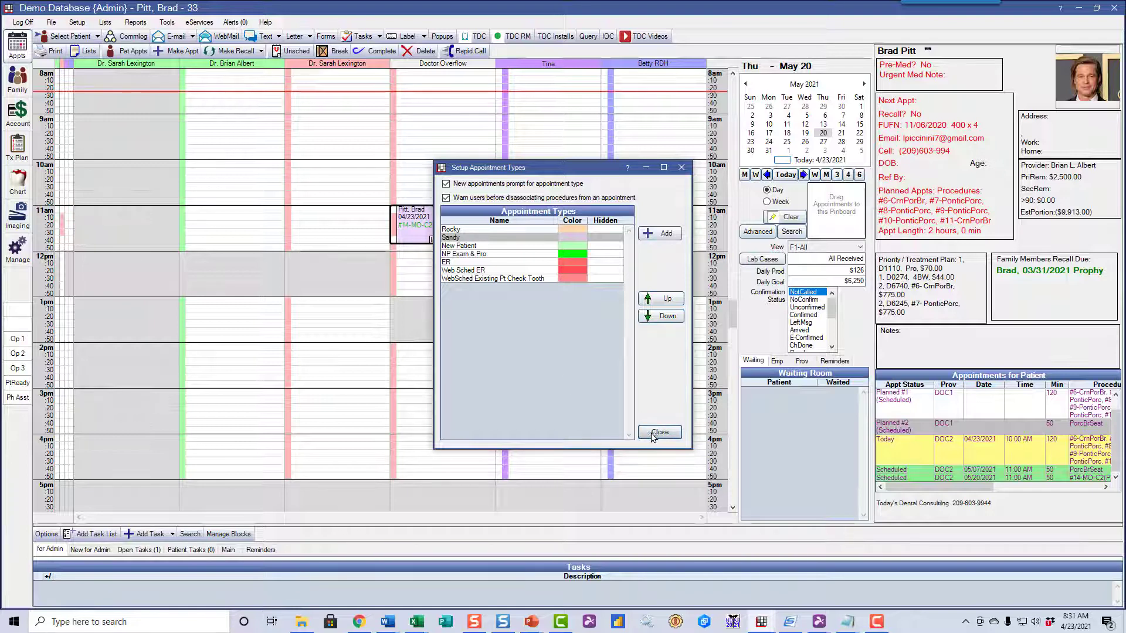